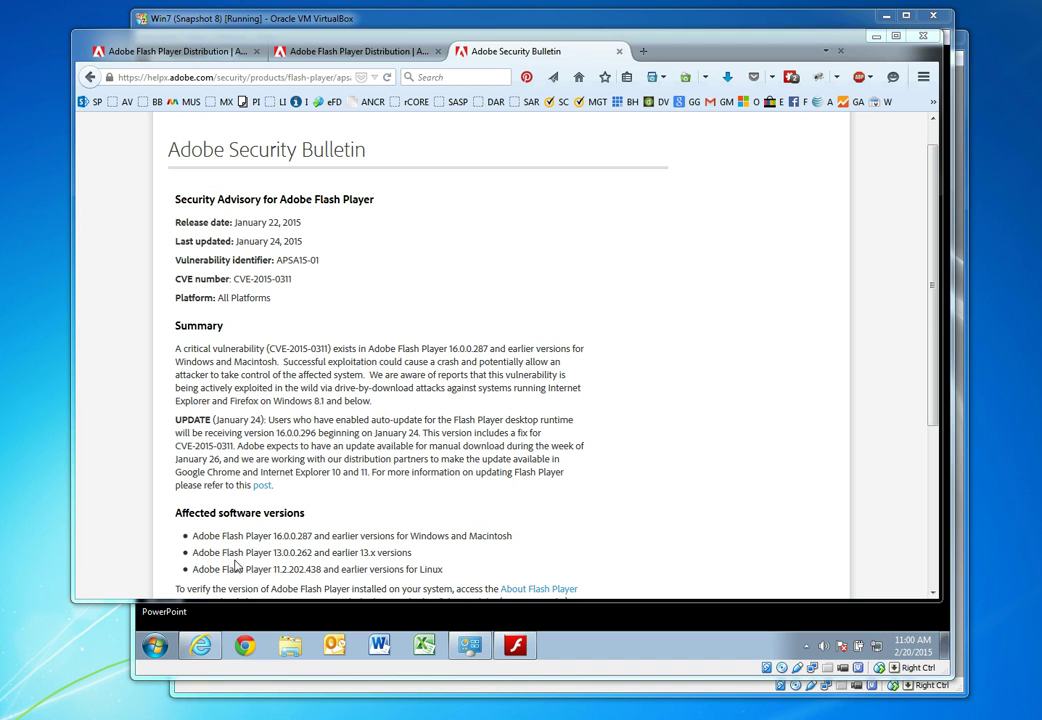
Highlight version 16.0.0.287 in the APSA15-01 bulletin's affected Flash Player versions list
drag(274, 536, 313, 536)
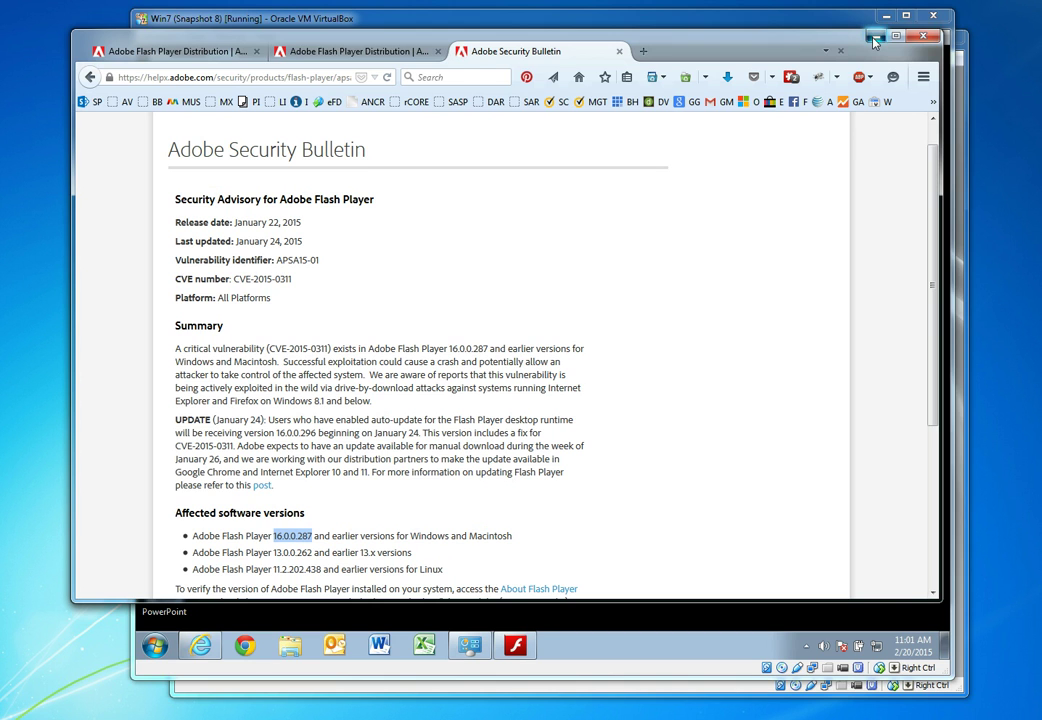
Minimize Firefox to reveal Flash Player Settings Manager reporting ActiveX version 16.0.0.287
click(873, 42)
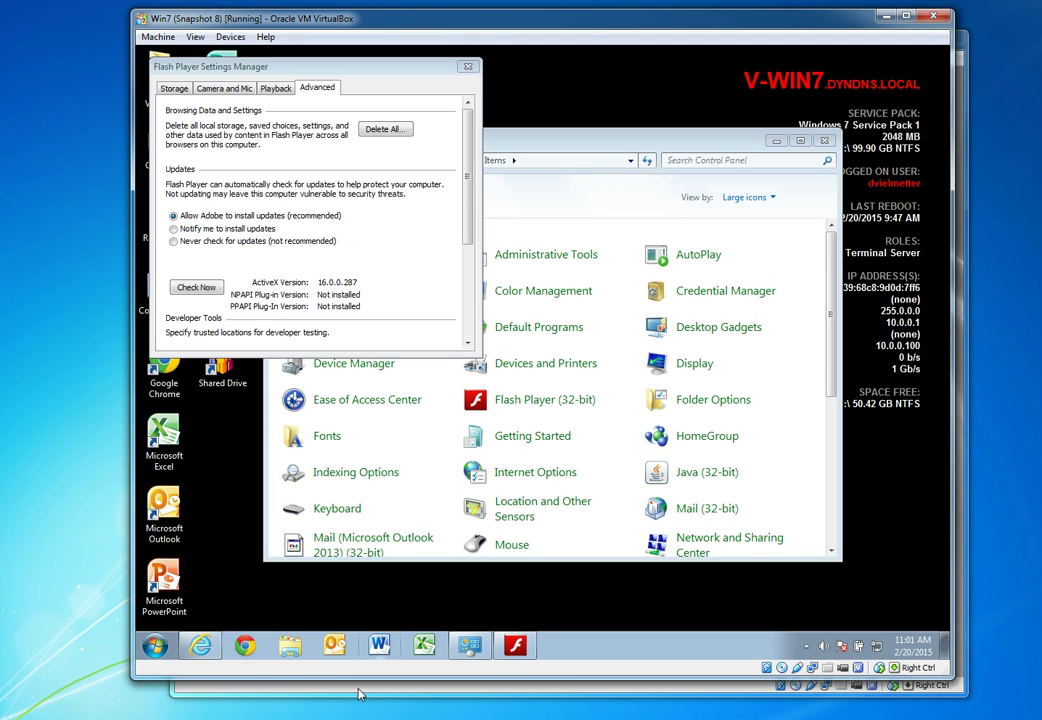
Unlock the domain controller VM with the administrator password to reach Group Policy Management
click(360, 694)
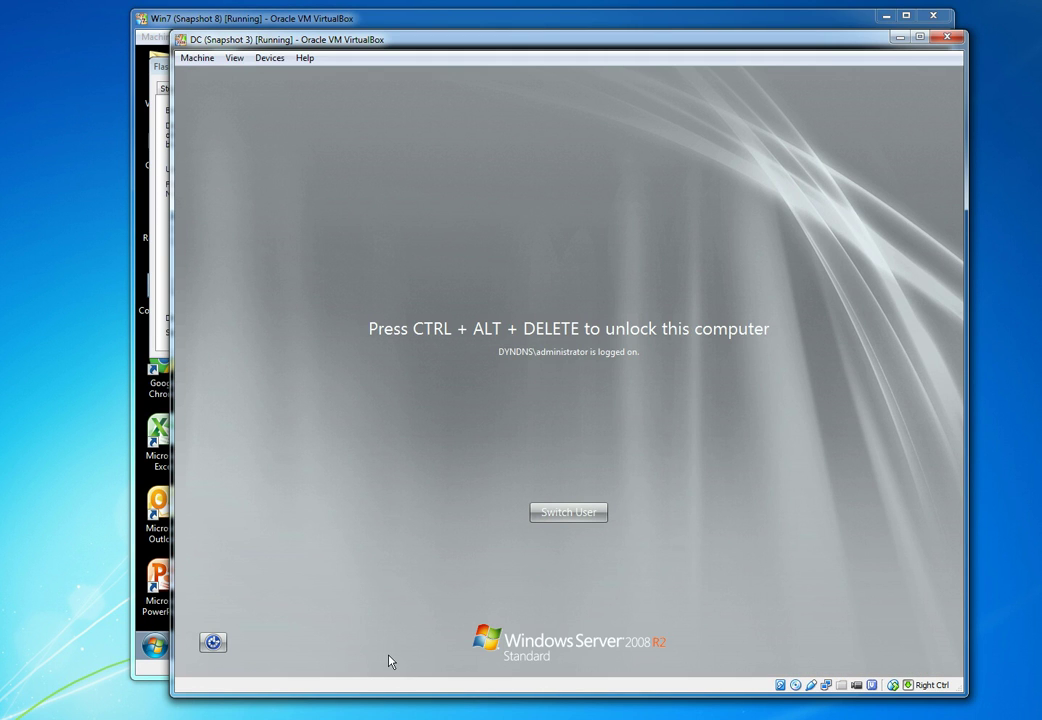
key(ctrl+alt+Delete)
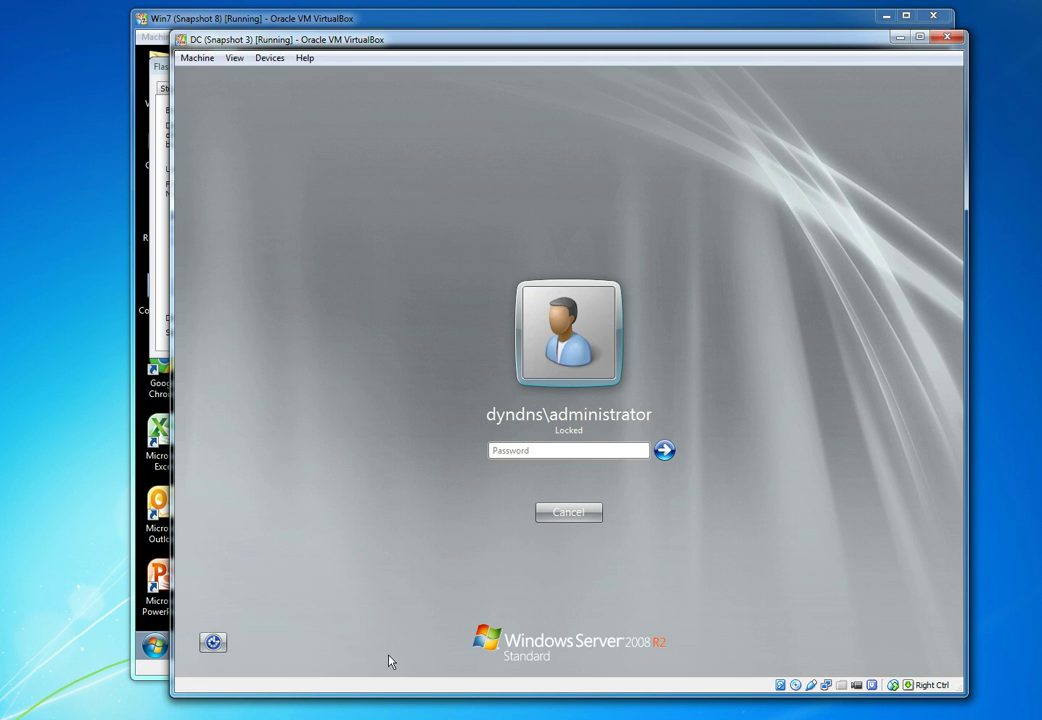
text(P@ssw0rd)
key(Return)
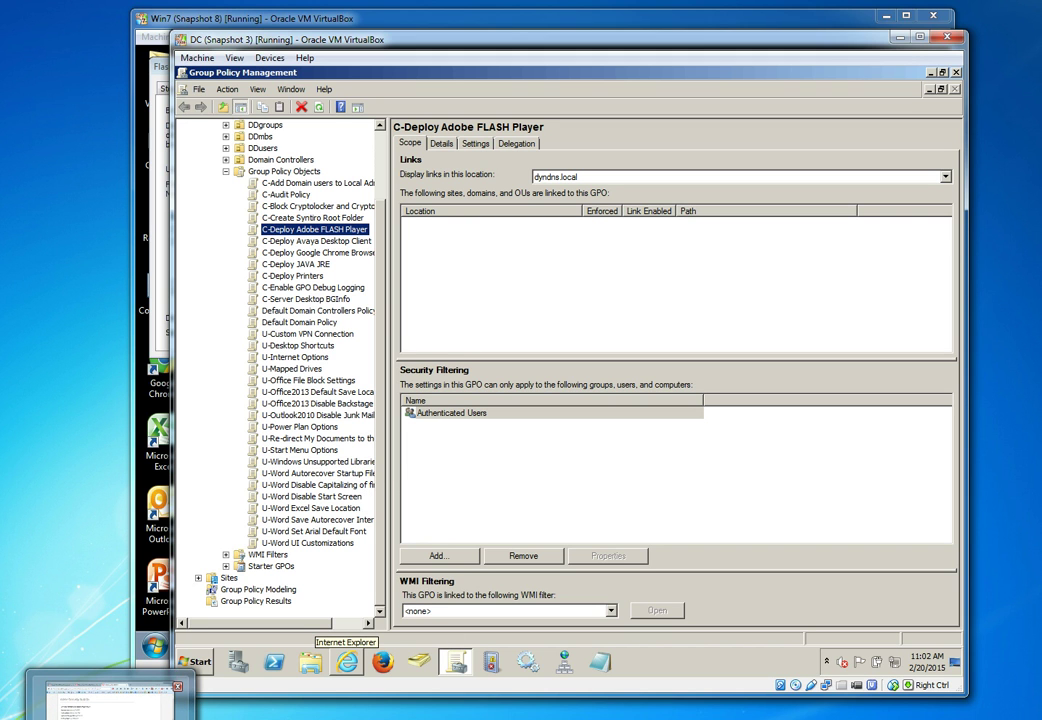
From Adobe's Flash Player 16 distribution downloads page, download the 16.0.0.305 MSI installer
click(108, 700)
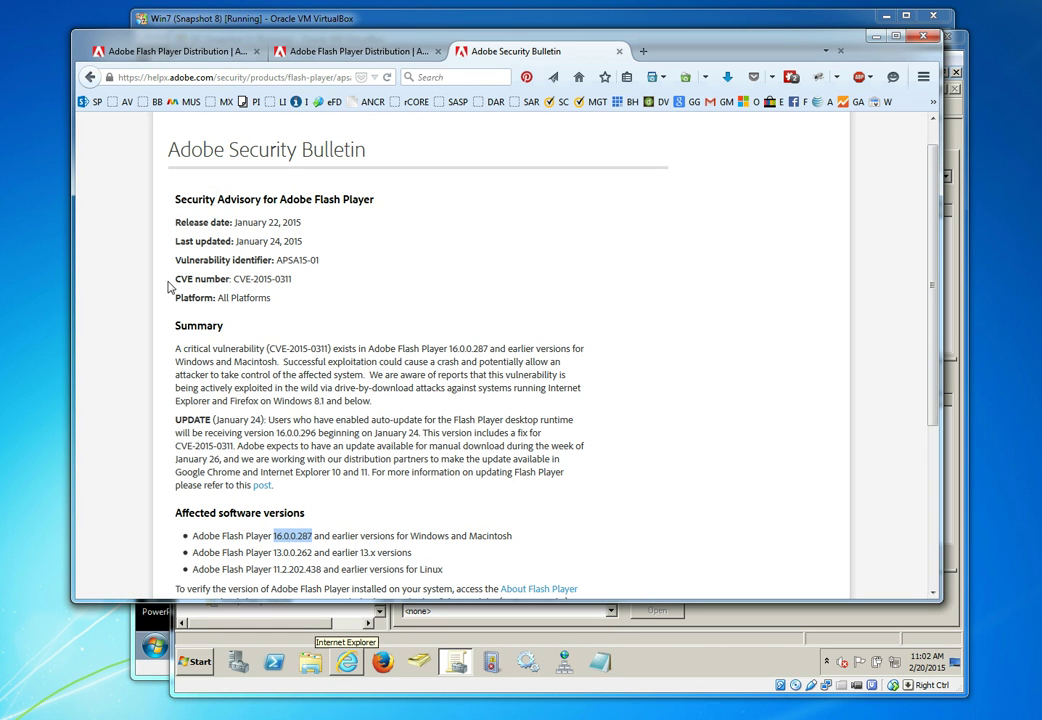
click(183, 53)
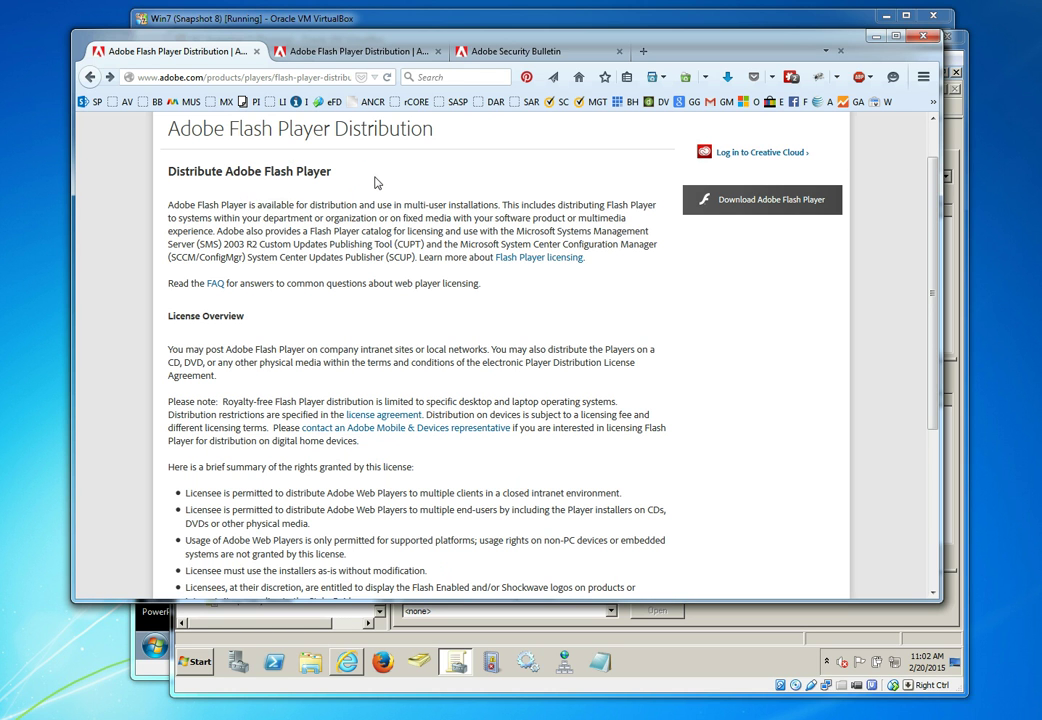
scroll(375, 183, down, 5)
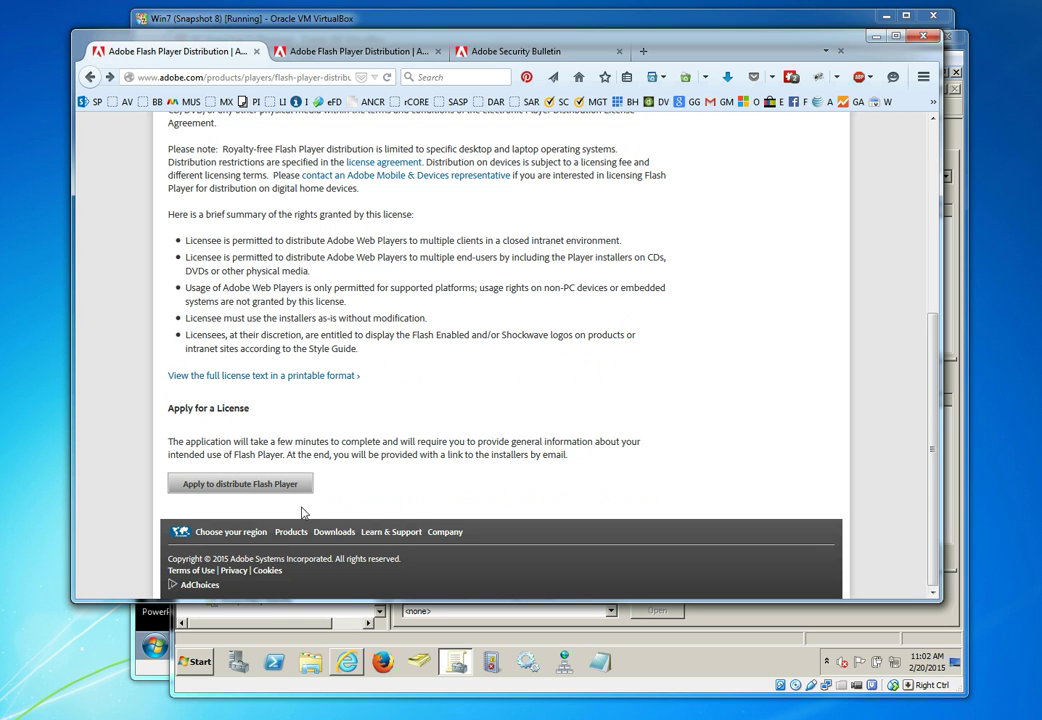
click(185, 487)
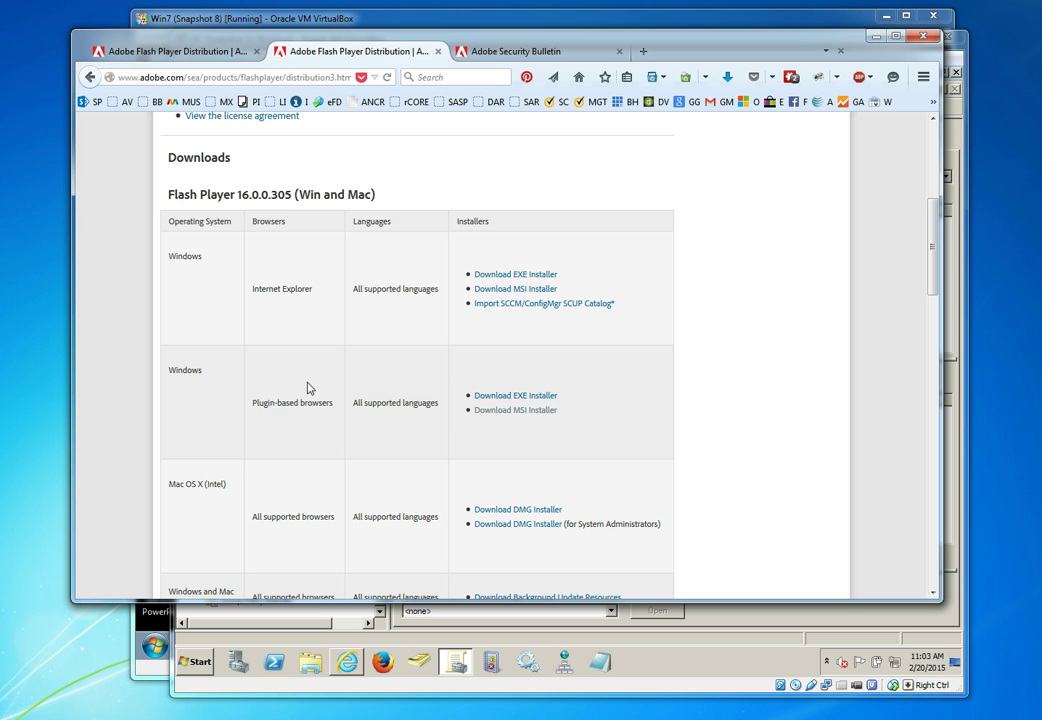
click(521, 414)
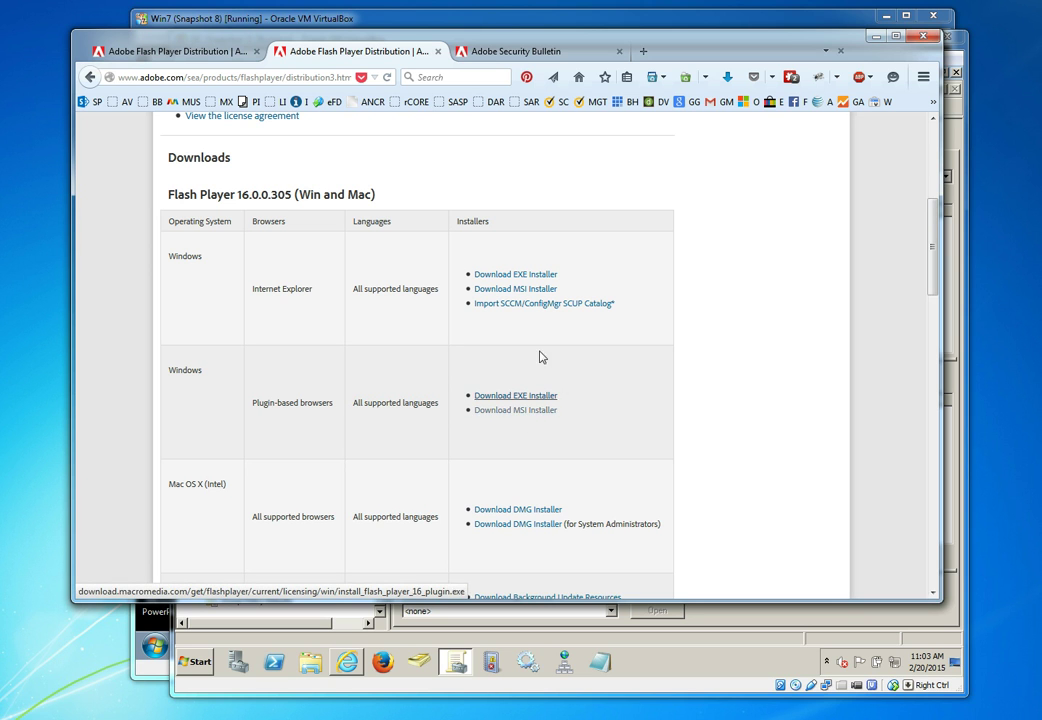
Browse the server to C:\Deployments\FLASH.UPDATES, which holds the ActiveX and plugin MSI installers
click(872, 38)
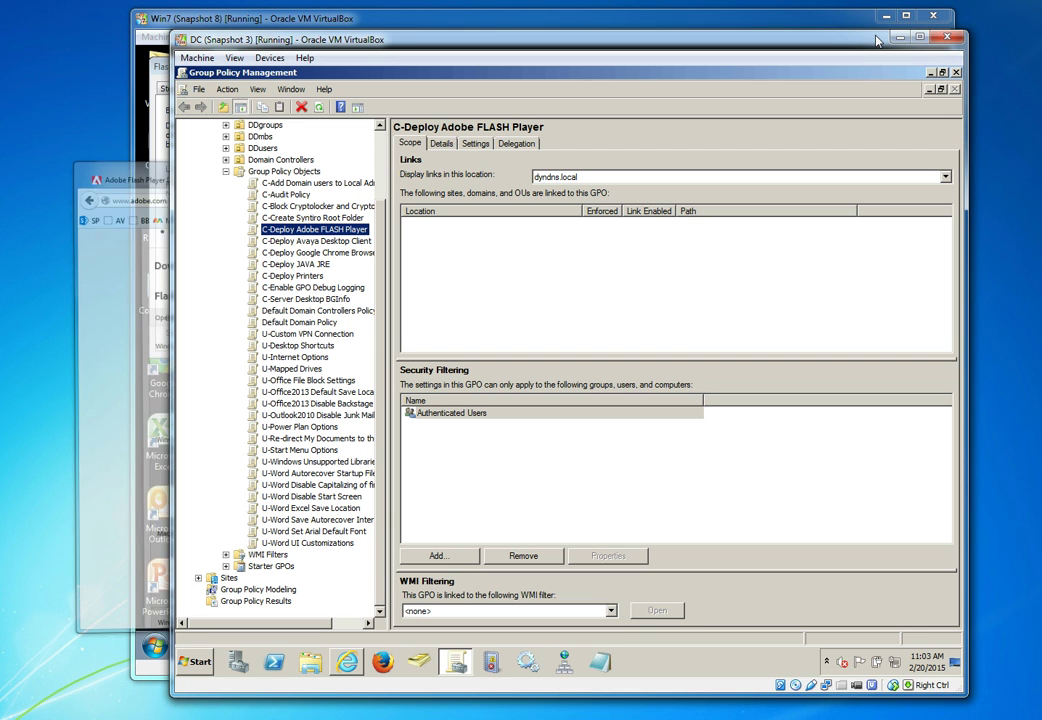
click(929, 73)
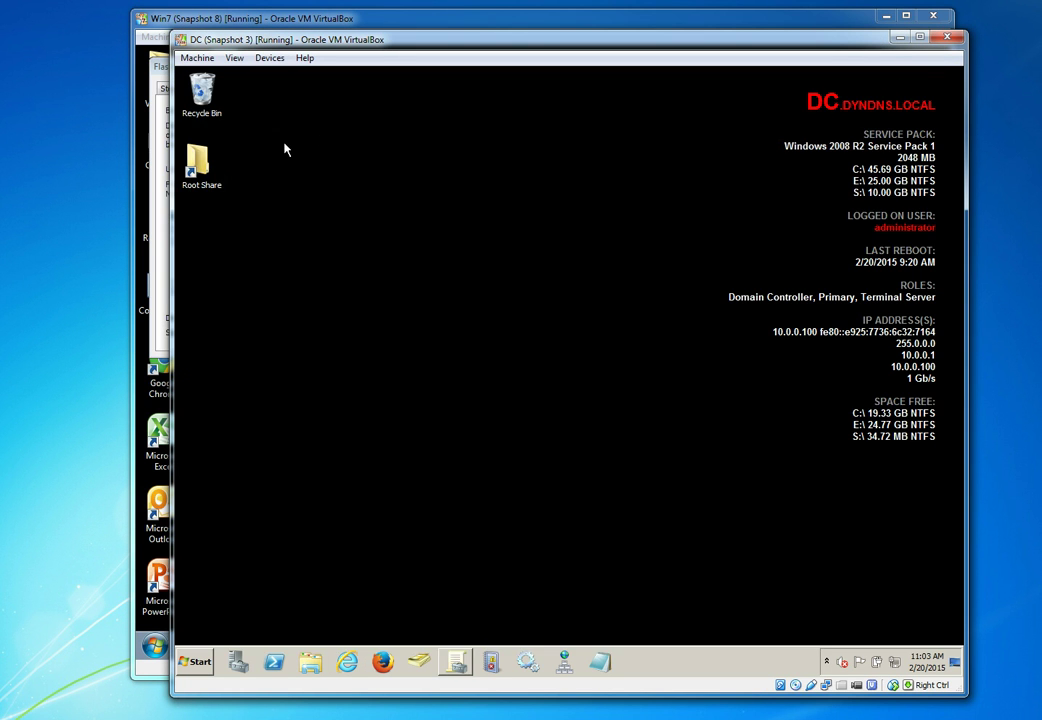
click(198, 662)
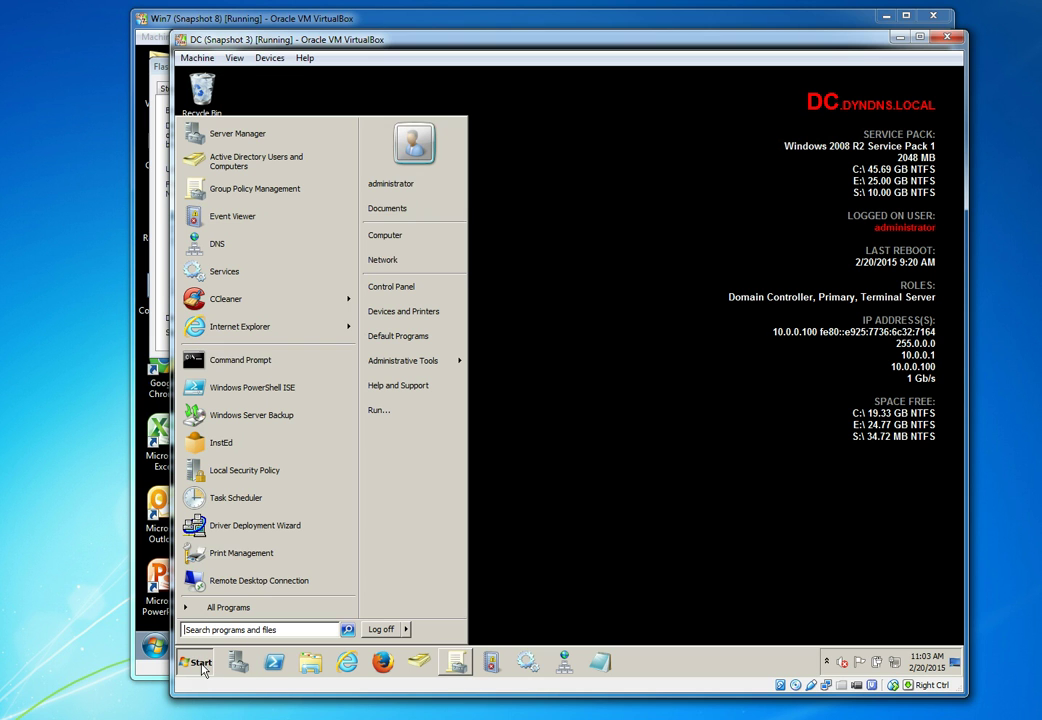
click(426, 247)
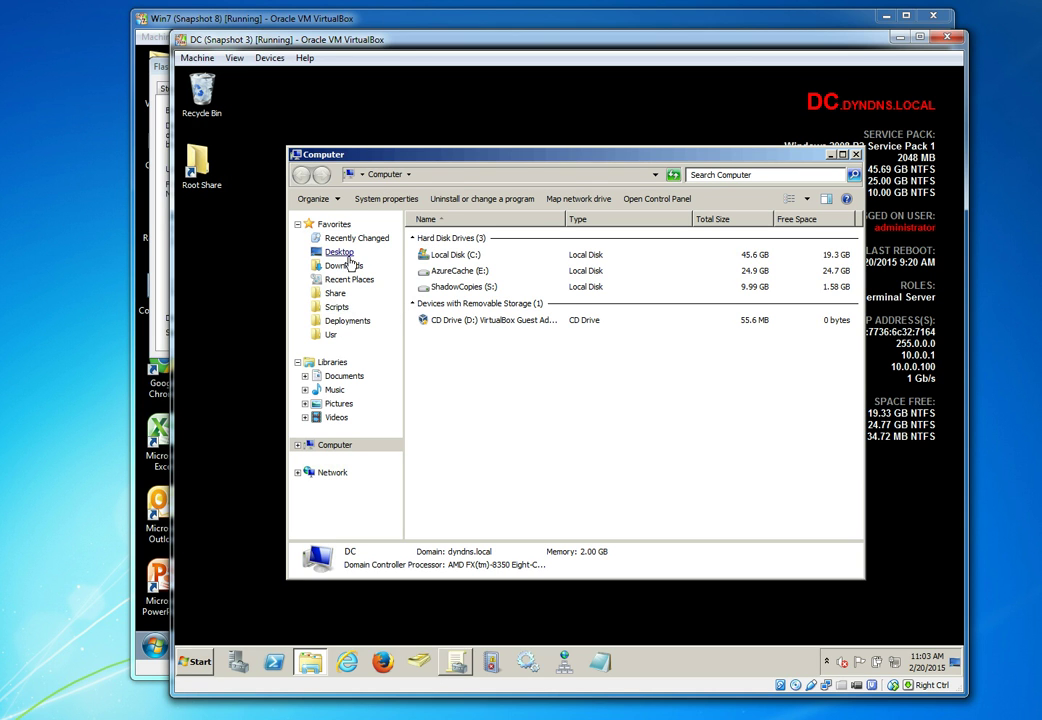
click(340, 322)
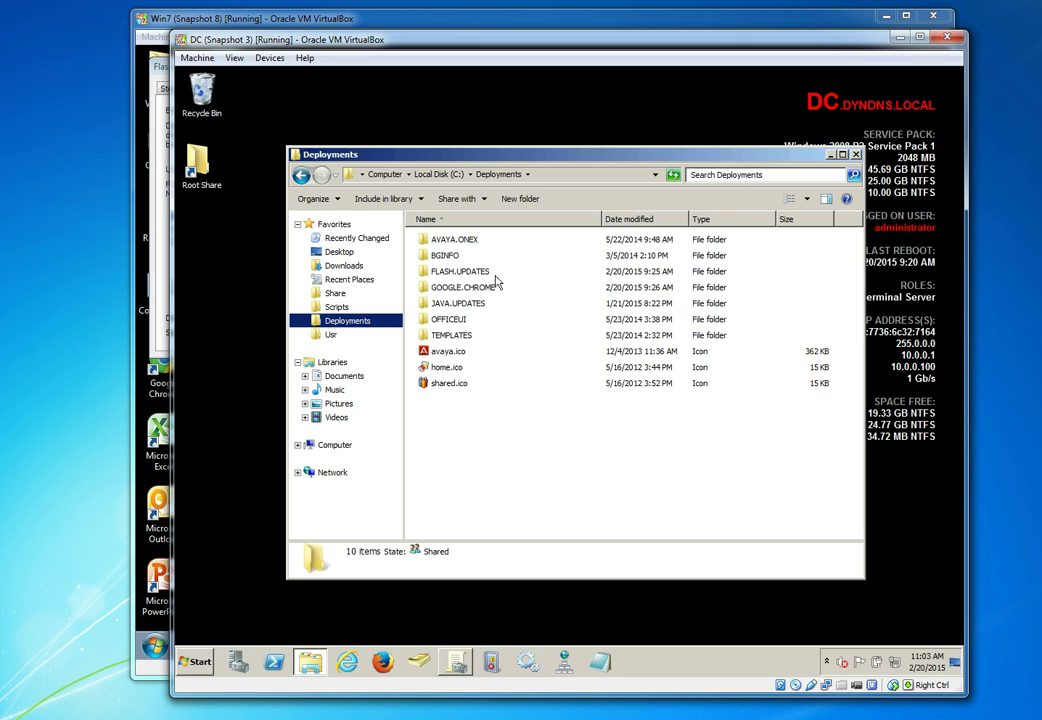
double_click(463, 272)
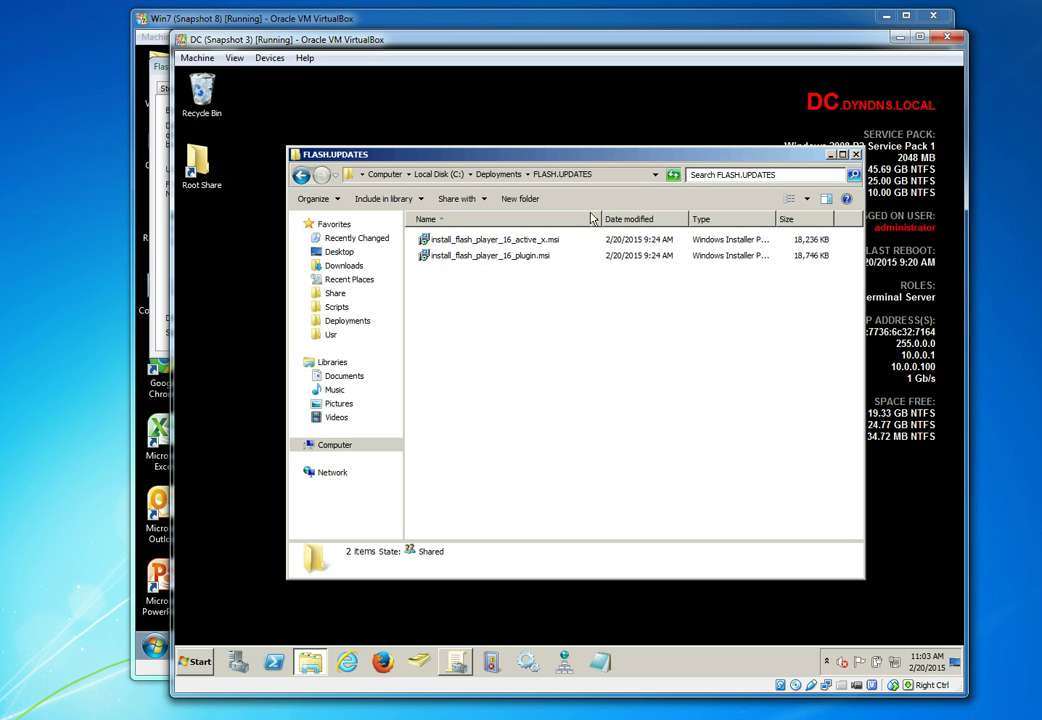
click(625, 175)
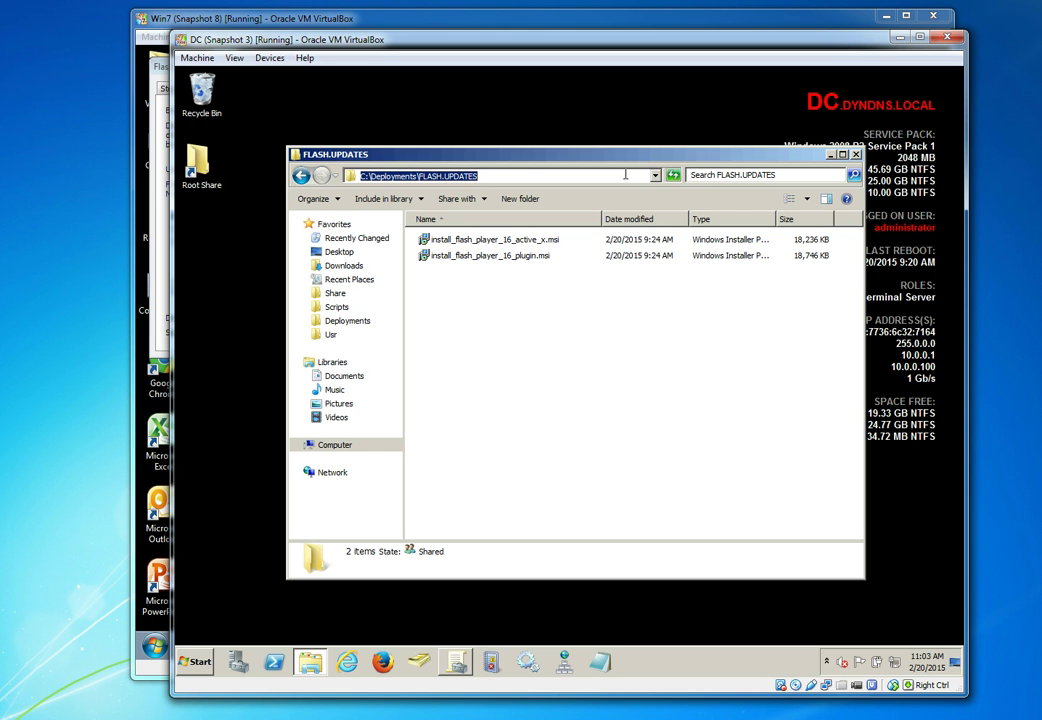
On the Windows 7 client, open \\dc\deployments\ and enter the FLASH.UPDATES folder
click(392, 20)
click(155, 645)
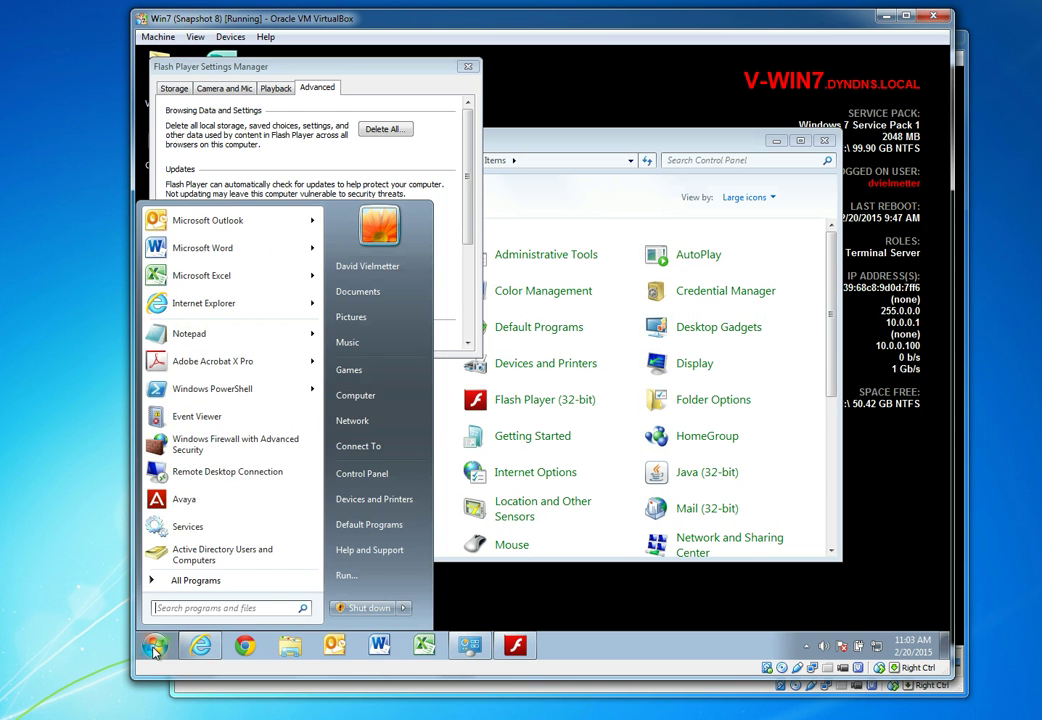
click(348, 585)
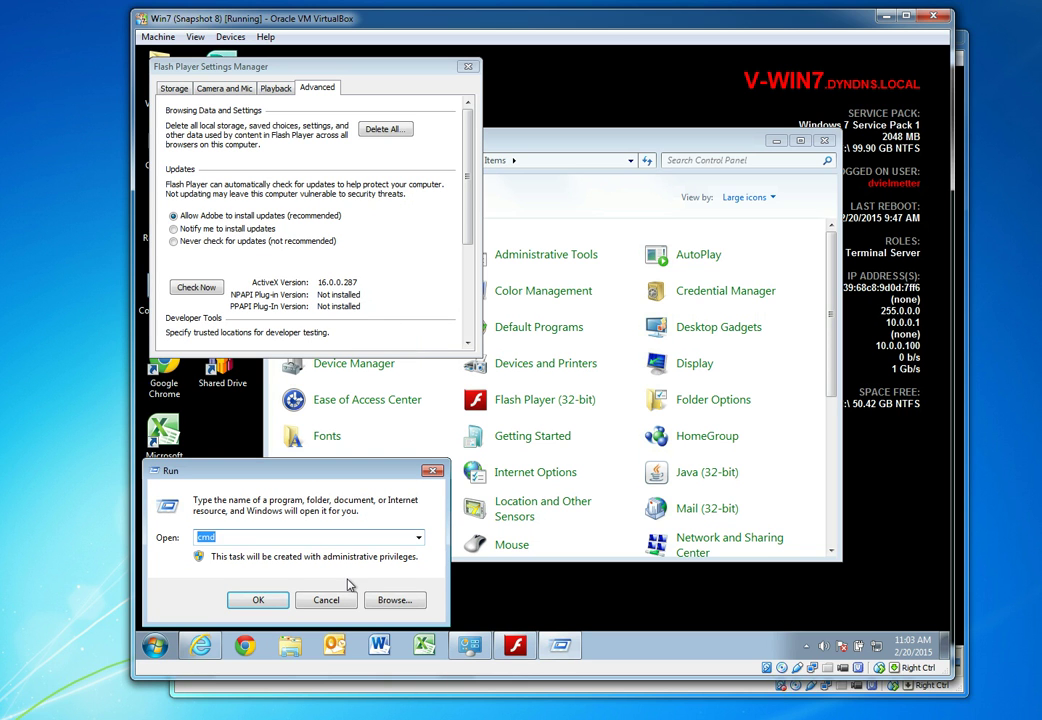
text(\\)
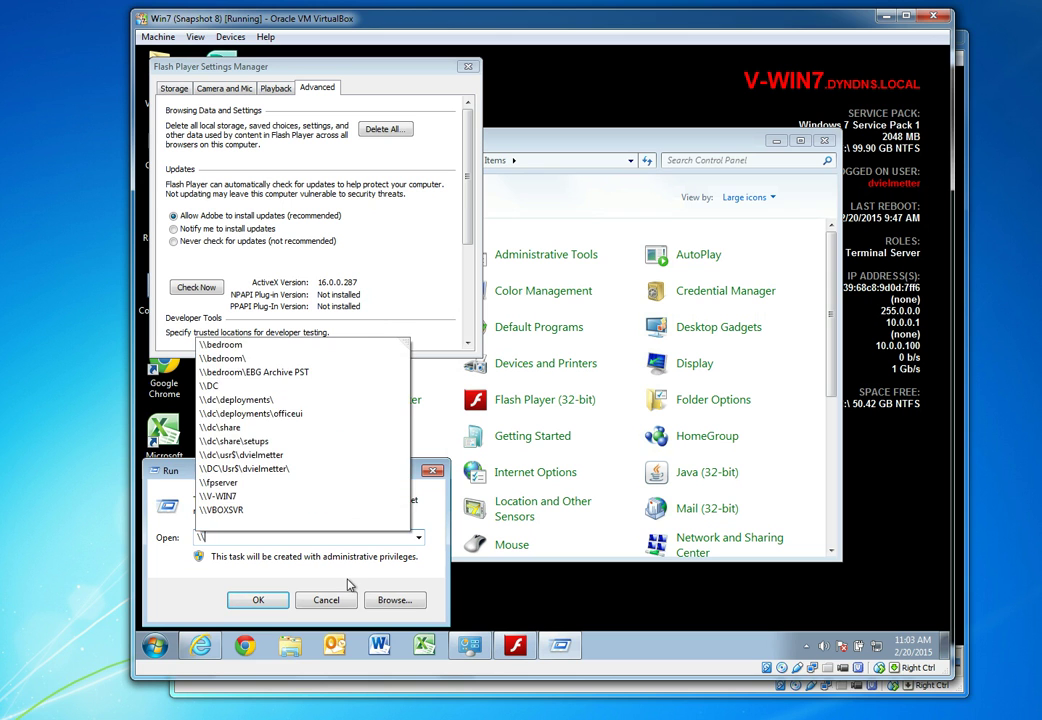
text(dc)
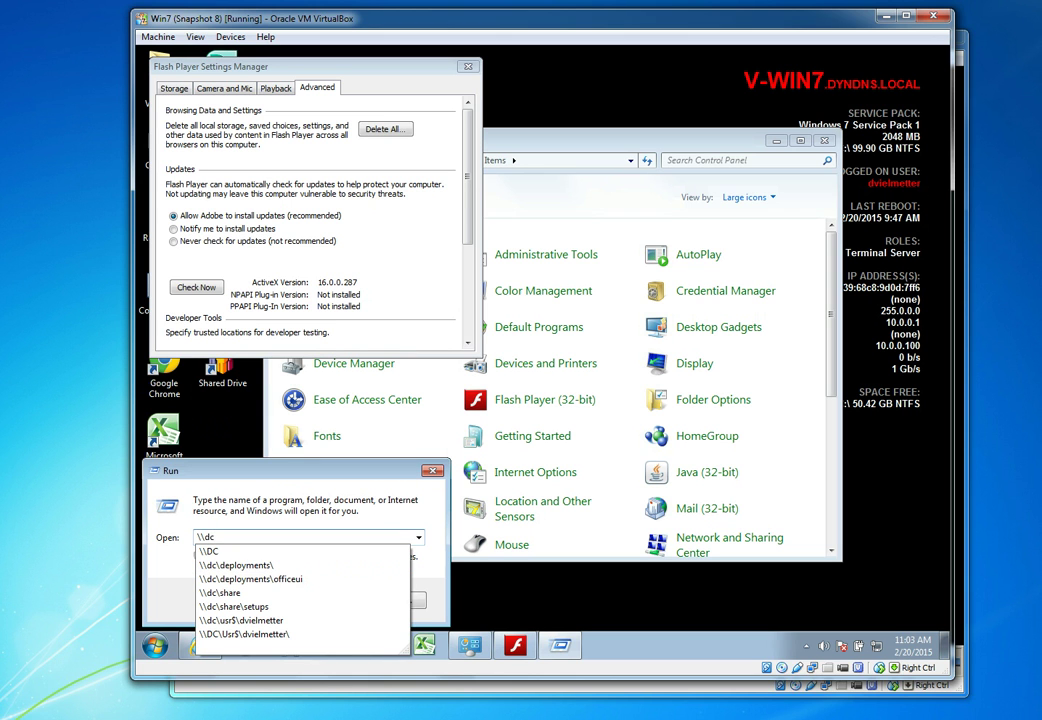
key(Down)
key(Down)
key(Return)
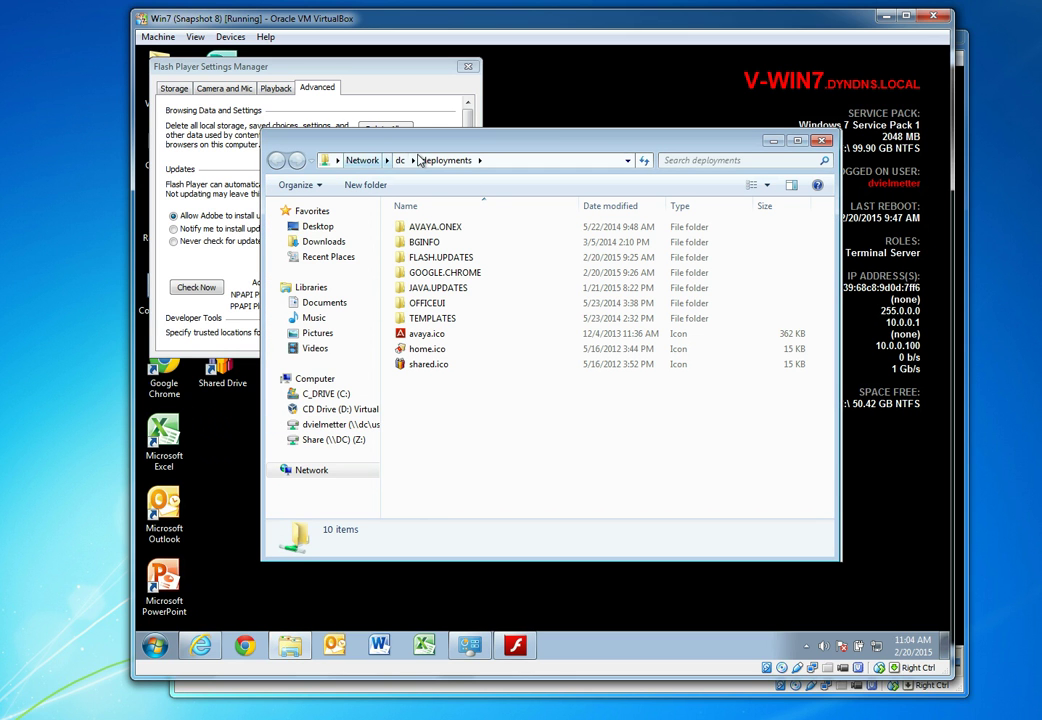
double_click(441, 257)
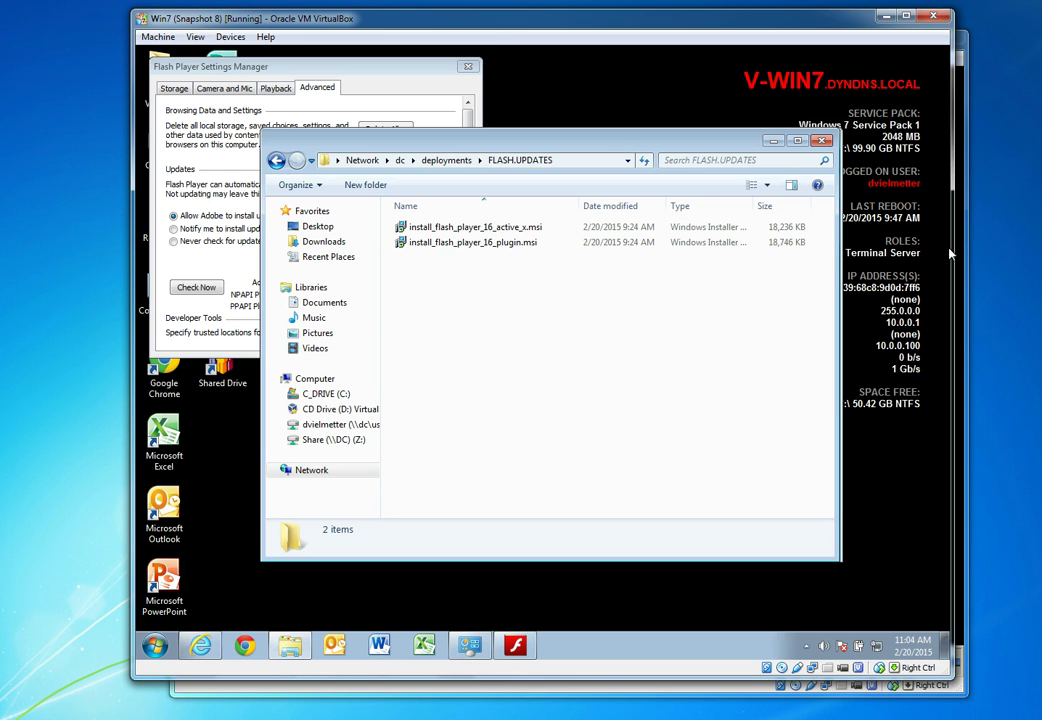
Open the C-Deploy Adobe FLASH Player GPO for editing in Group Policy Management Editor
click(965, 222)
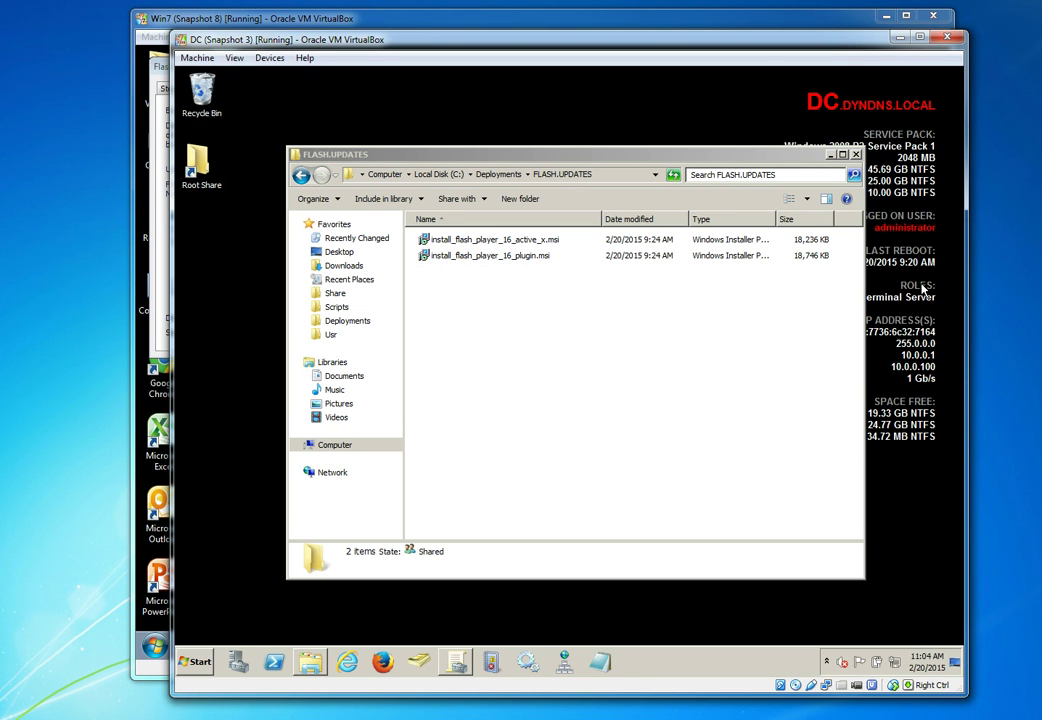
click(452, 664)
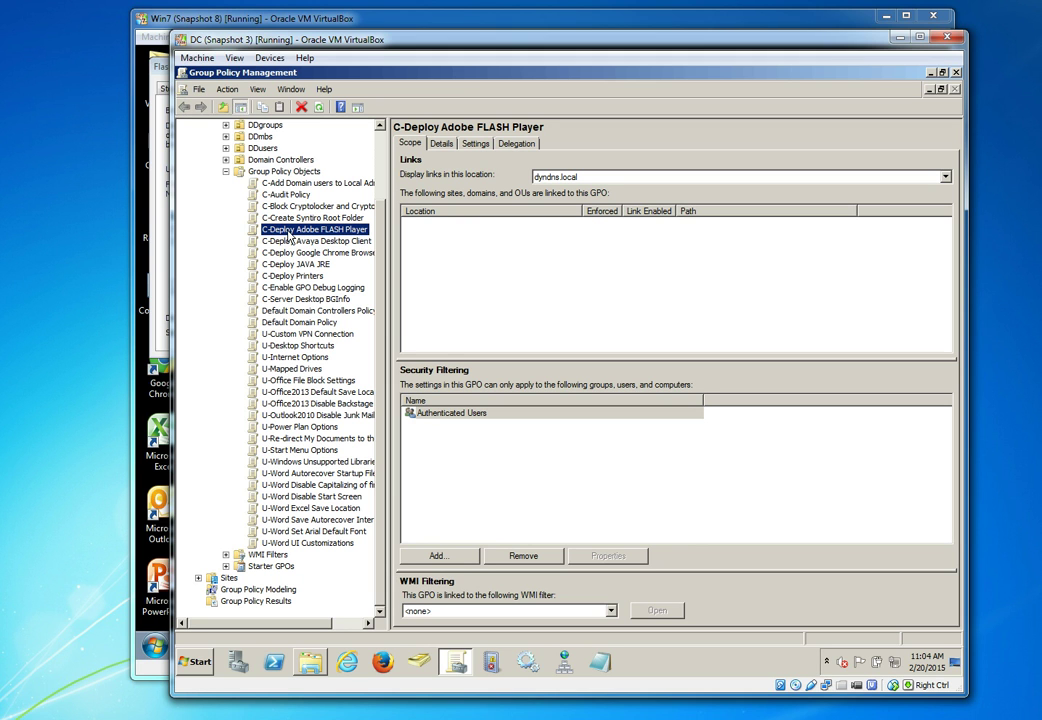
right_click(288, 234)
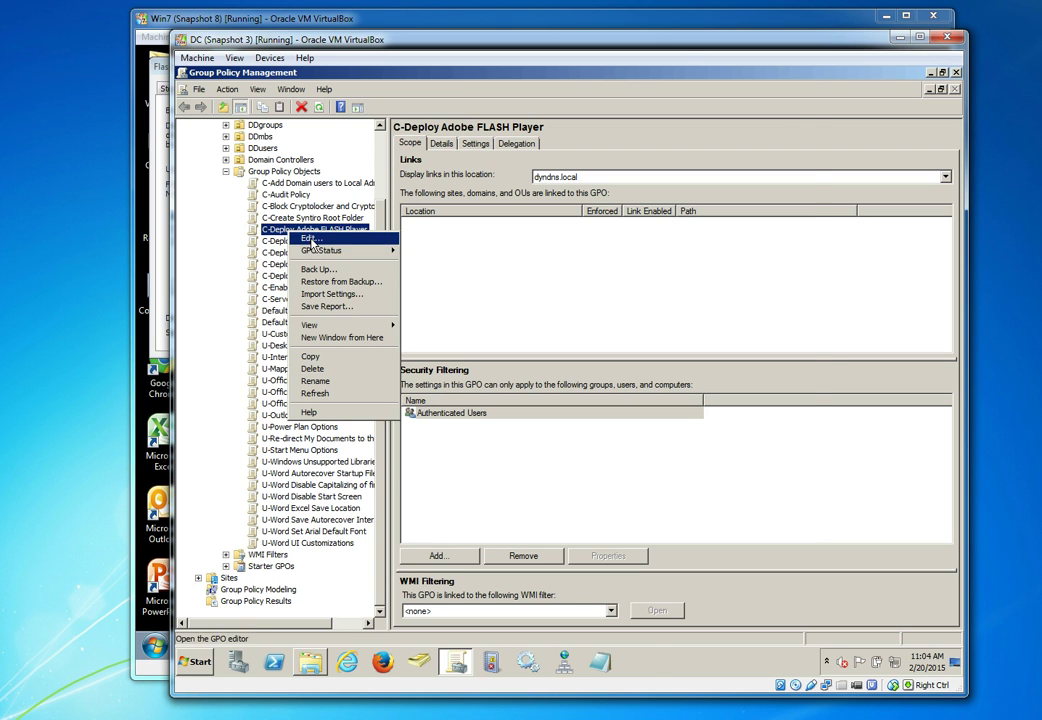
click(310, 240)
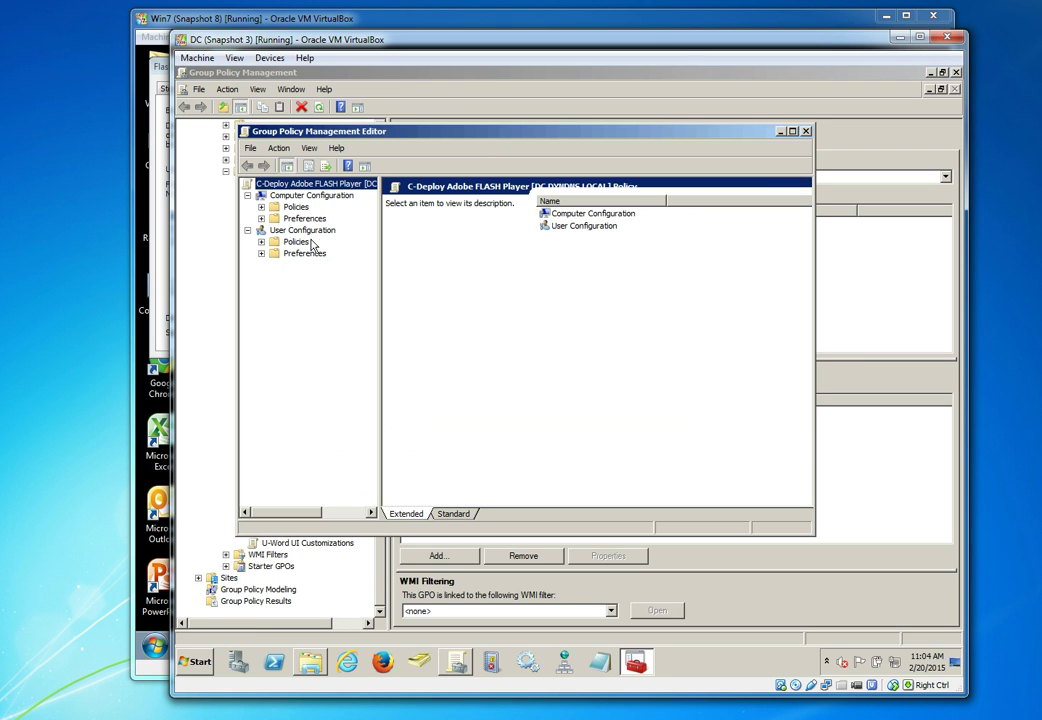
Navigate to Computer Configuration > Policies > Software Settings > Software installation, still empty
click(261, 208)
click(275, 219)
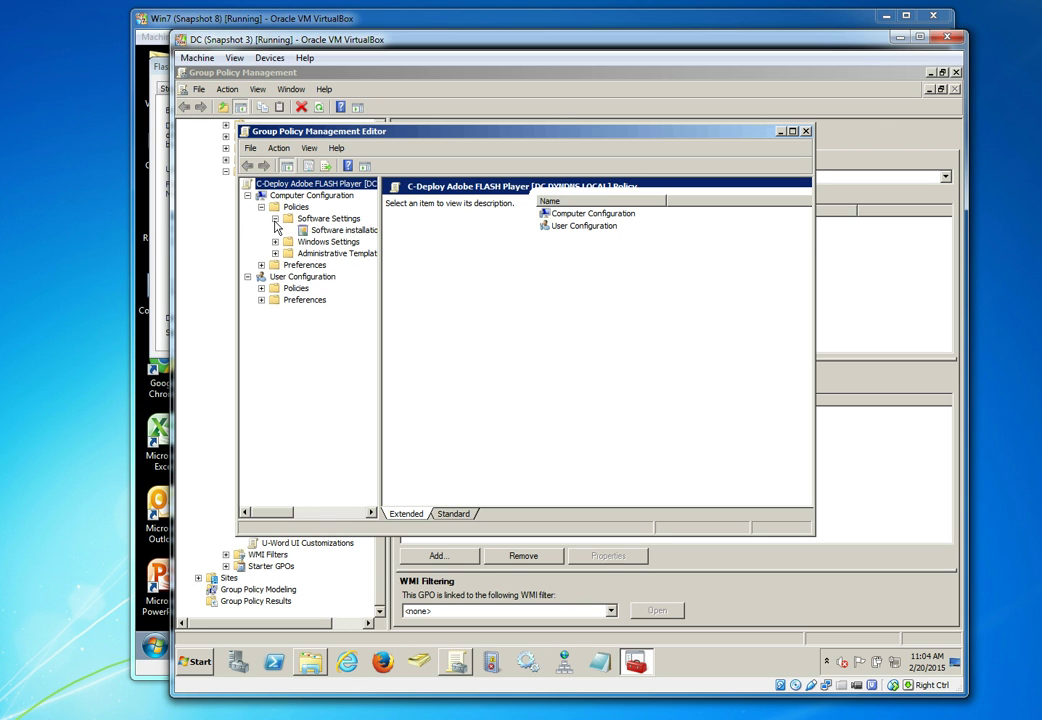
click(323, 232)
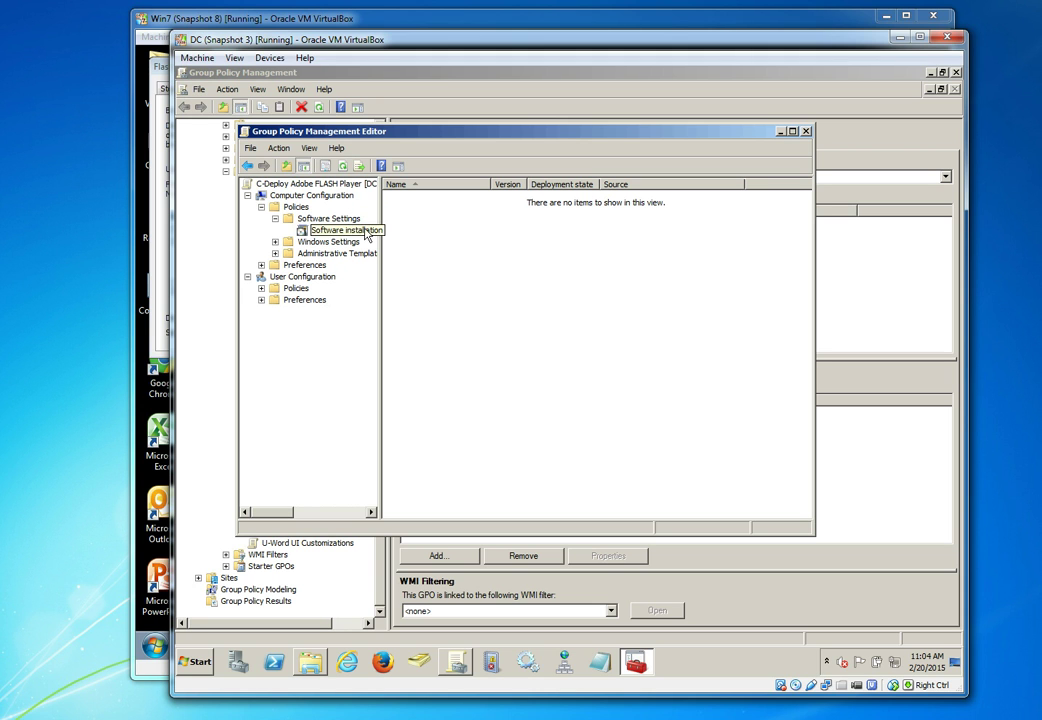
right_click(406, 237)
Add install_flash_player_16_active_x.msi from the FLASH.UPDATES share as an Assigned package
mouse_move(428, 244)
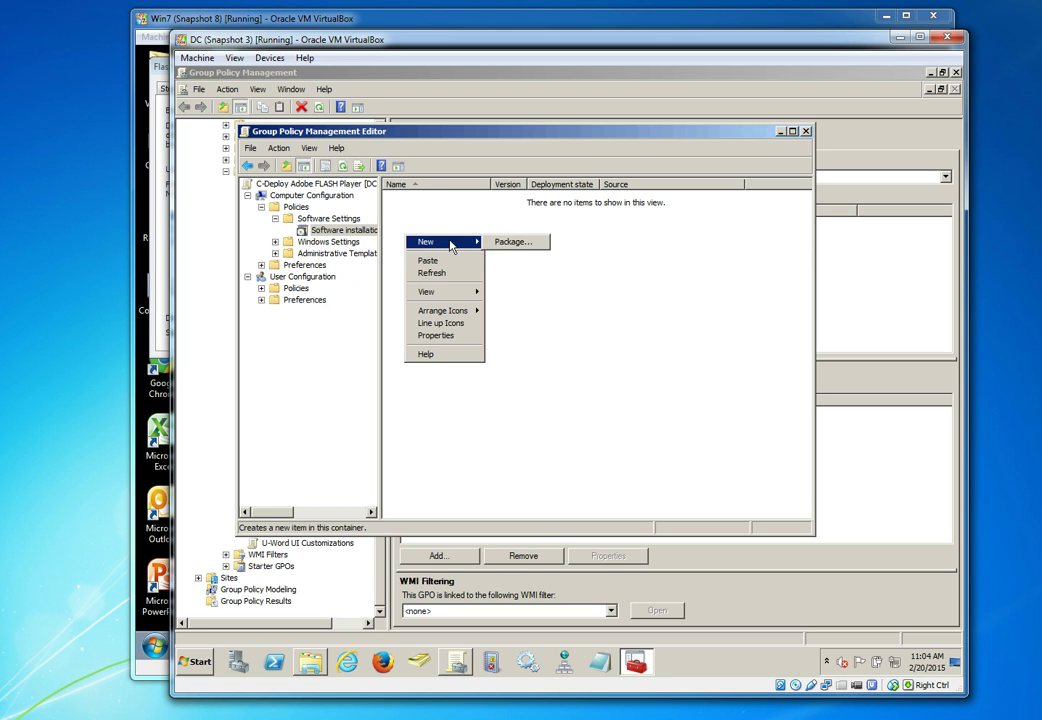
click(497, 248)
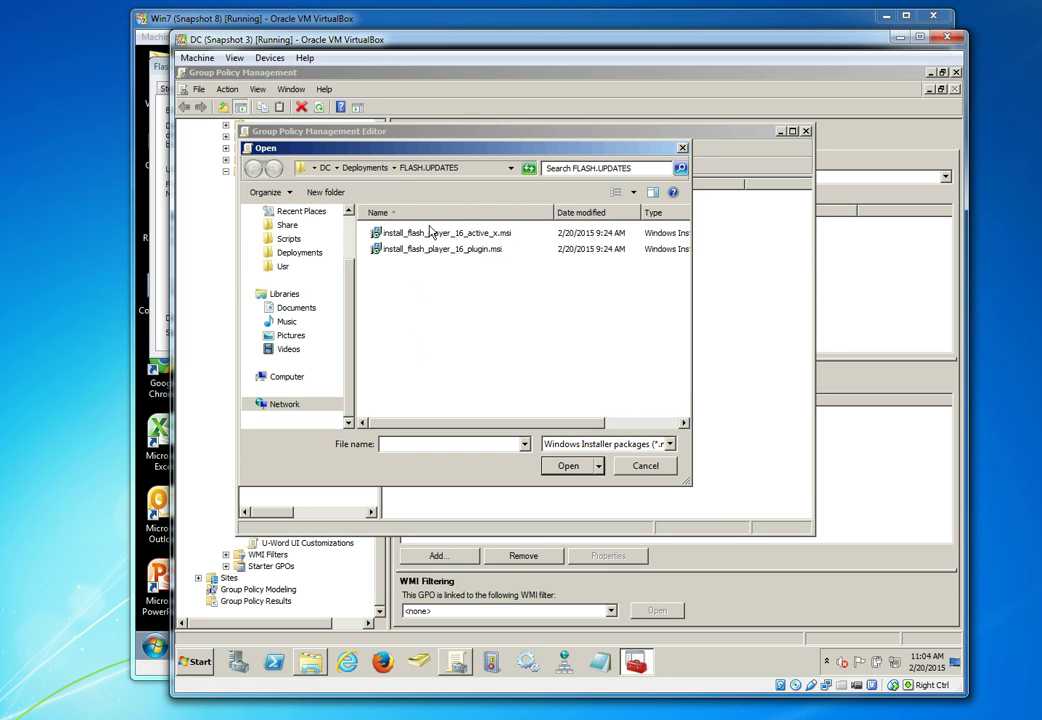
click(476, 171)
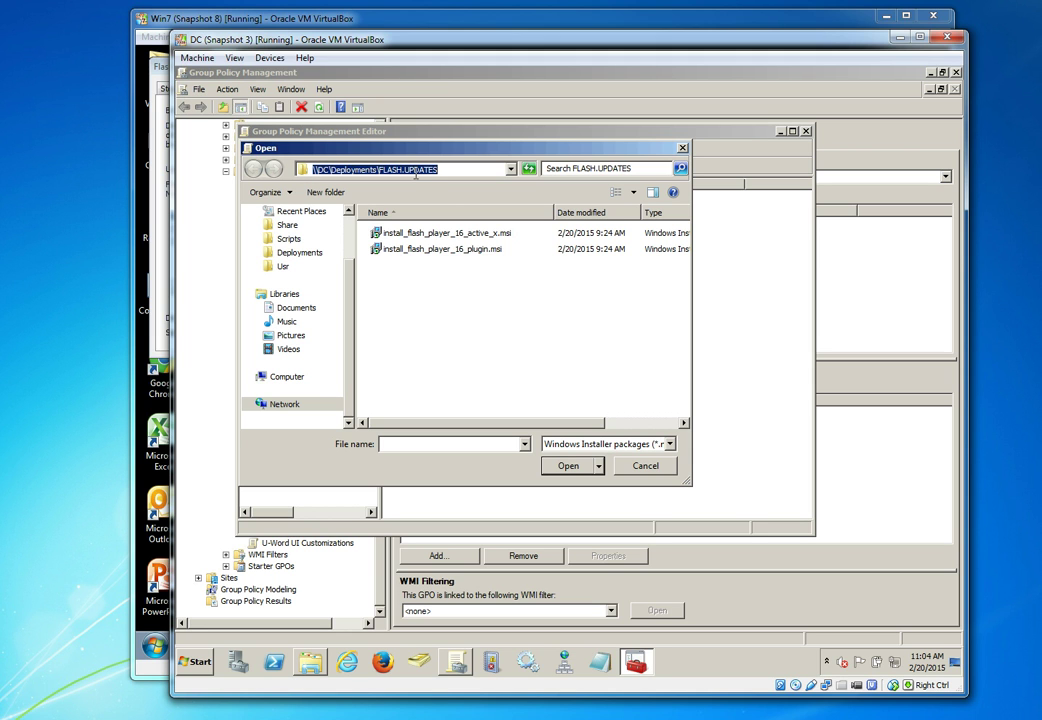
click(423, 237)
double_click(423, 235)
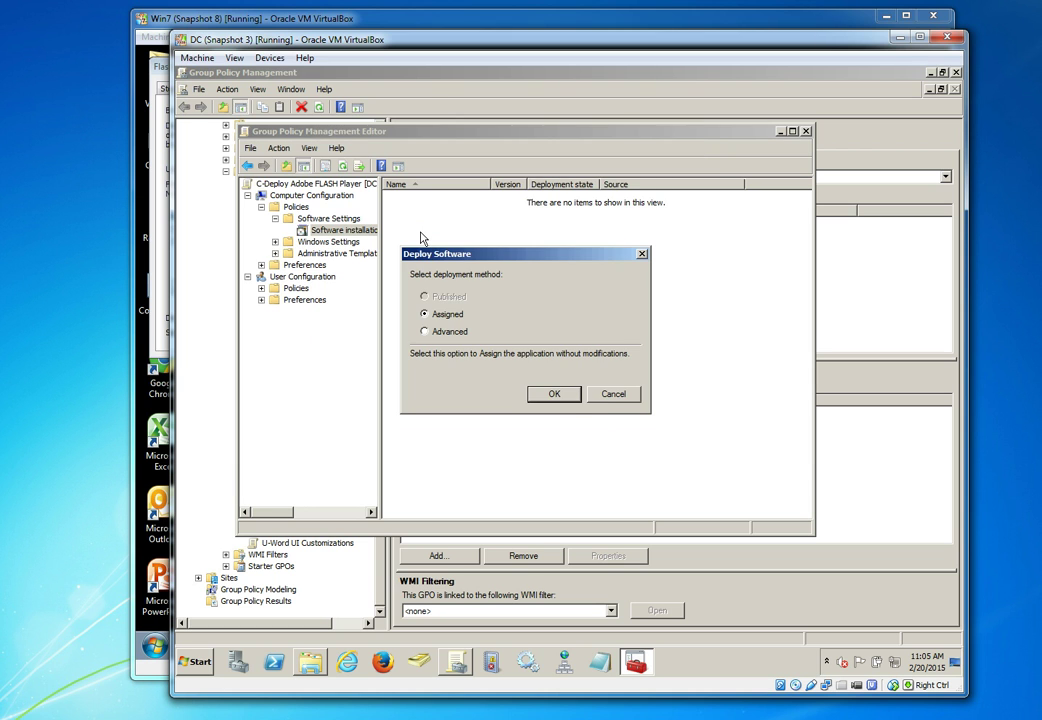
click(554, 394)
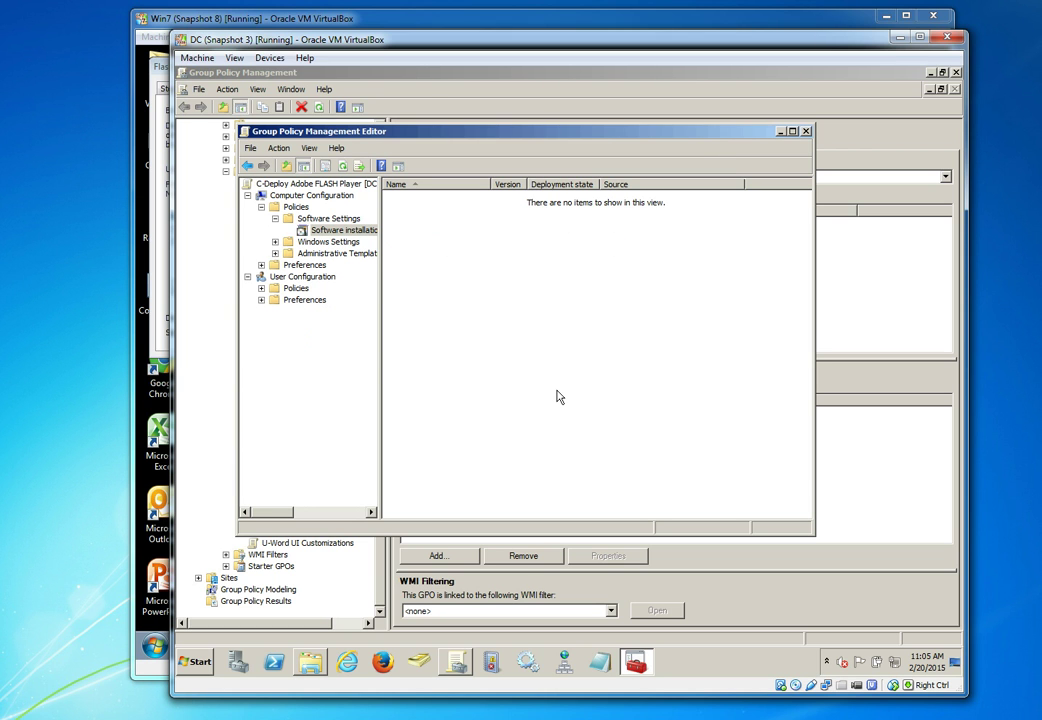
Add install_flash_player_16_plugin.msi from the same share as an Assigned package
right_click(331, 232)
mouse_move(346, 236)
click(435, 236)
double_click(449, 270)
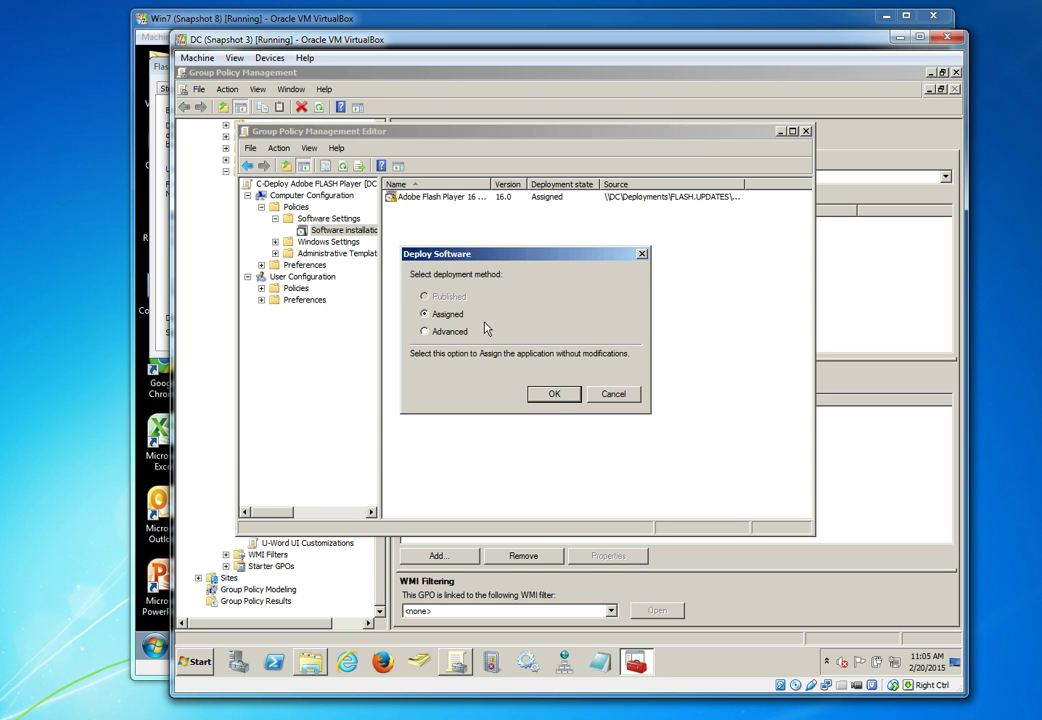
click(553, 394)
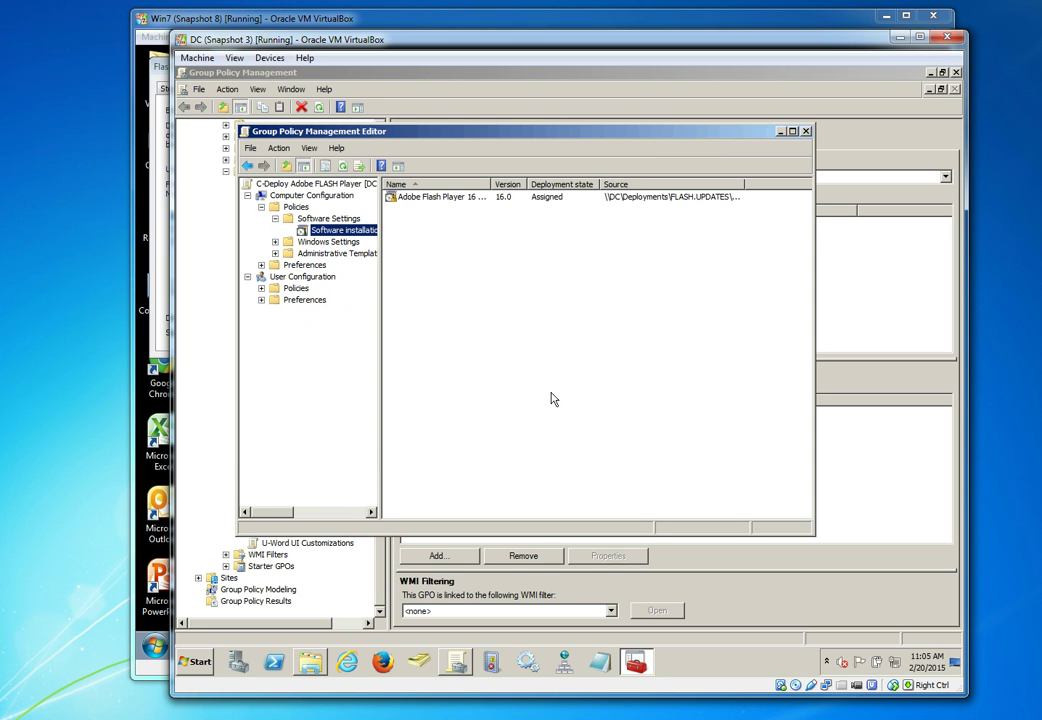
Widen the Source column so the packages' full network paths are visible
click(741, 183)
drag(743, 183, 836, 196)
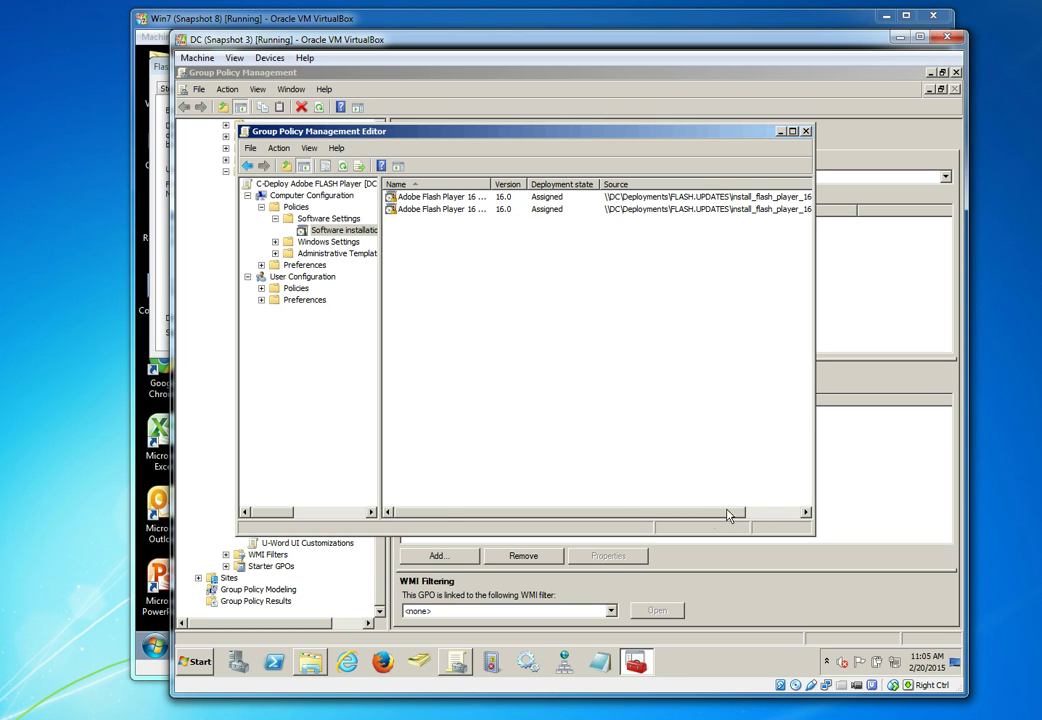
drag(712, 514, 793, 515)
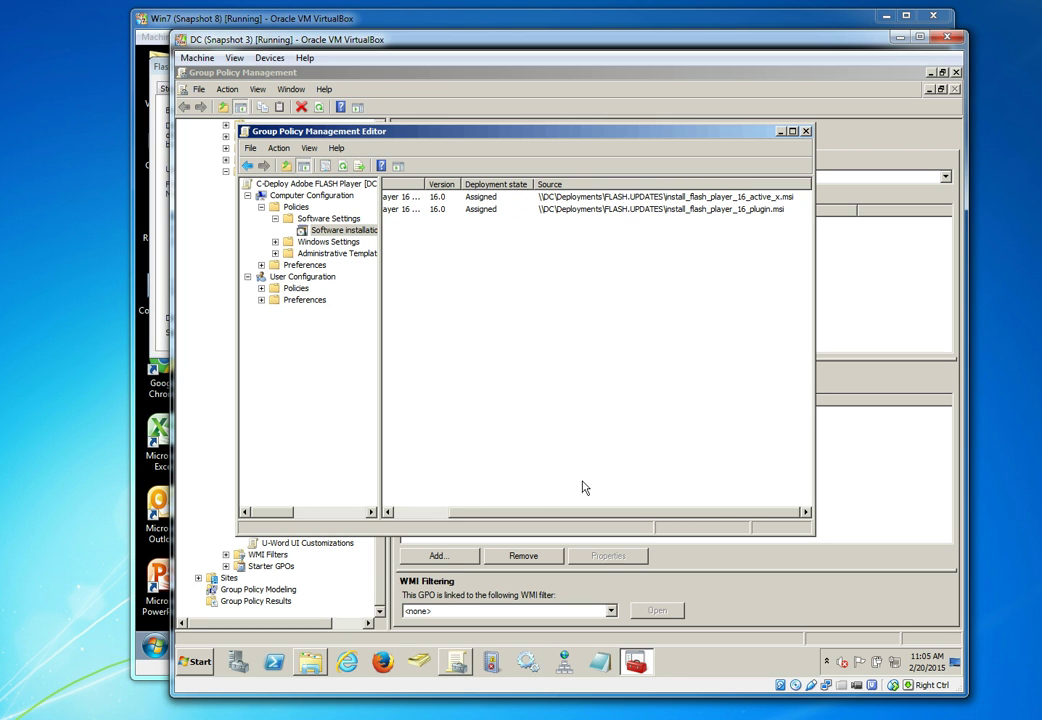
drag(544, 512, 350, 440)
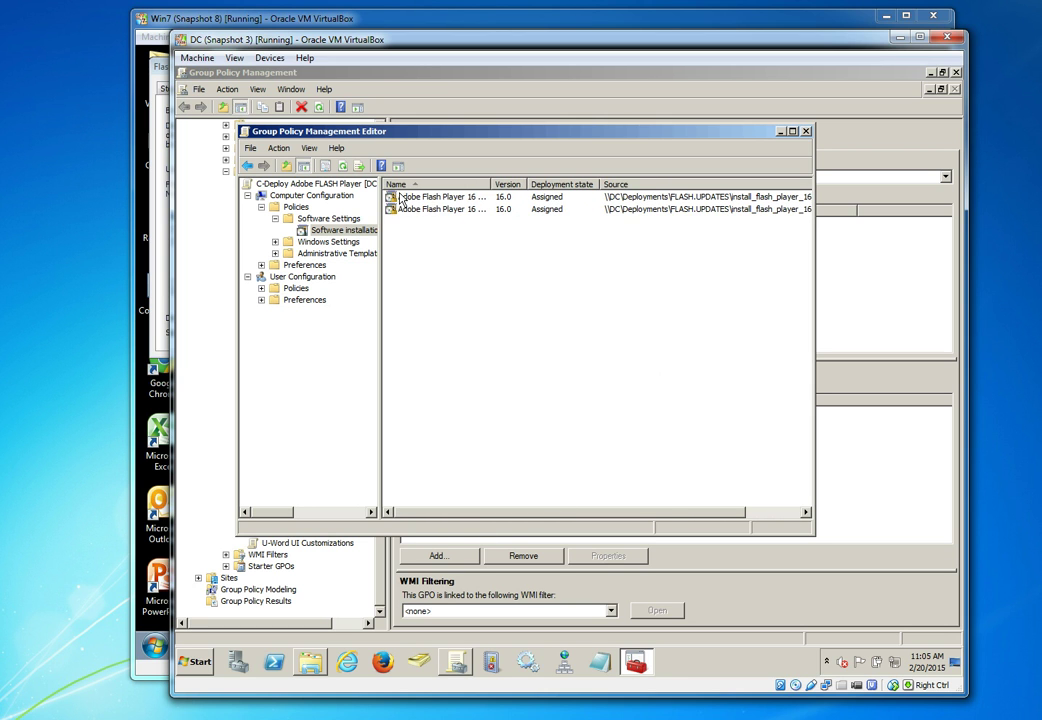
Close the editor, select DDcomputers, and confirm in Active Directory Users and Computers it holds V-WIN7
click(806, 131)
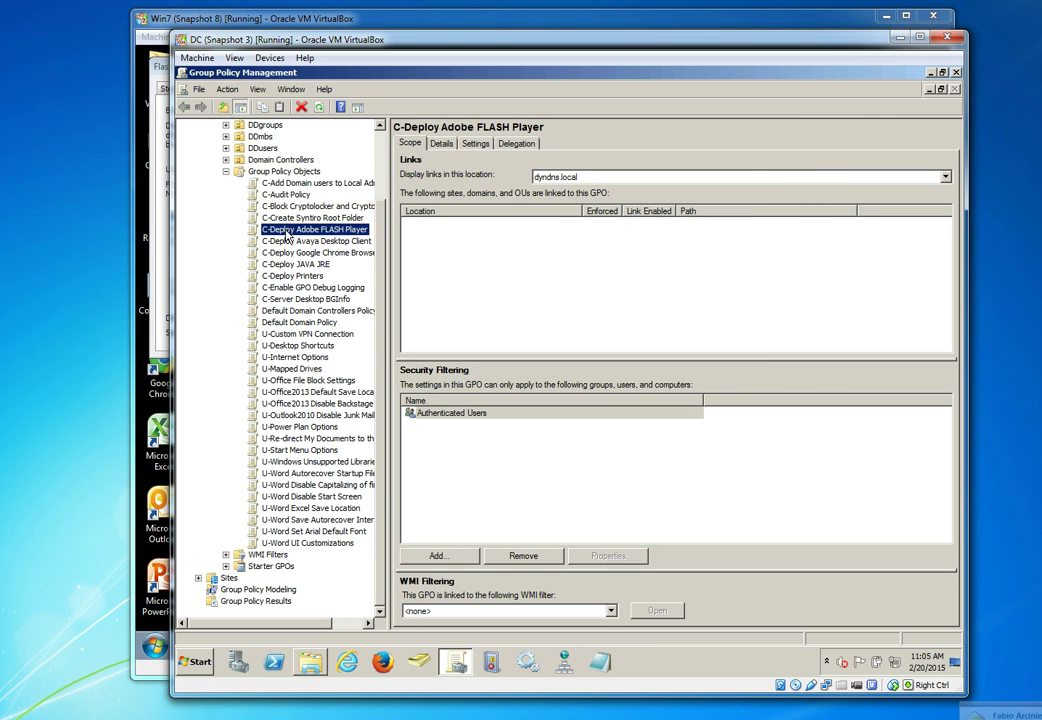
scroll(310, 214, up, 3)
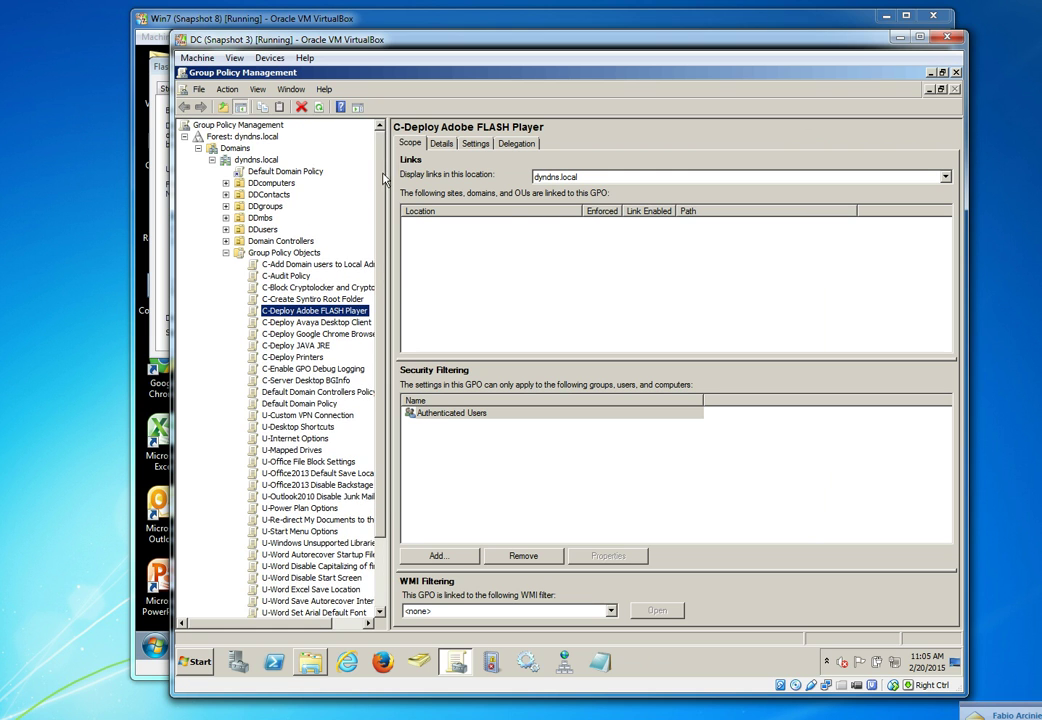
click(262, 184)
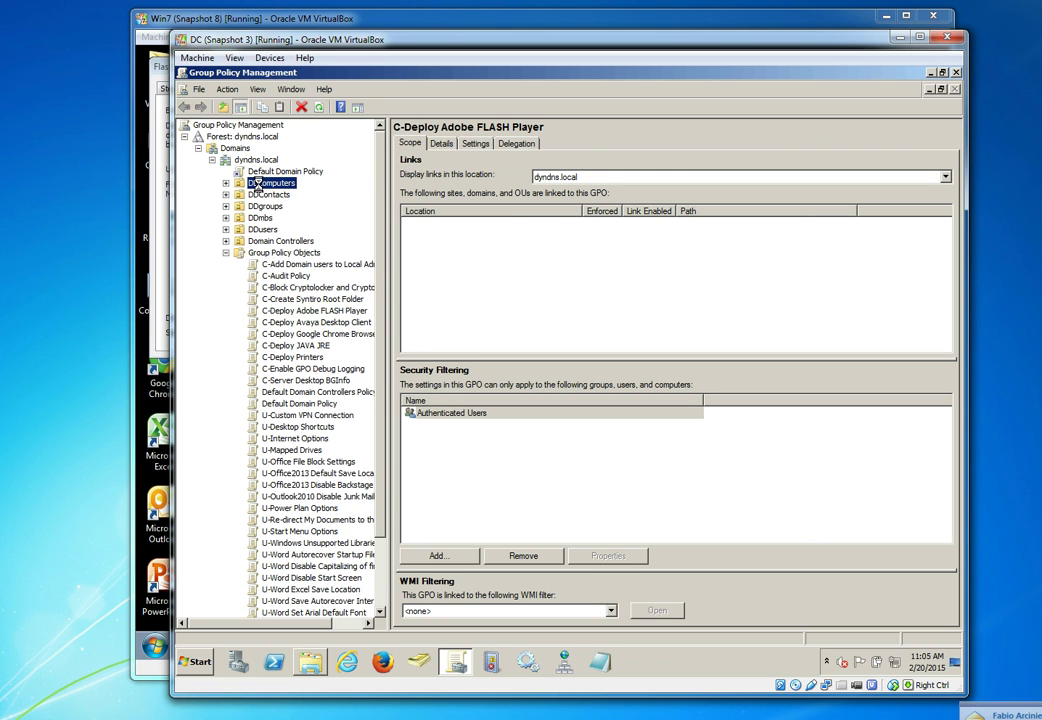
click(418, 658)
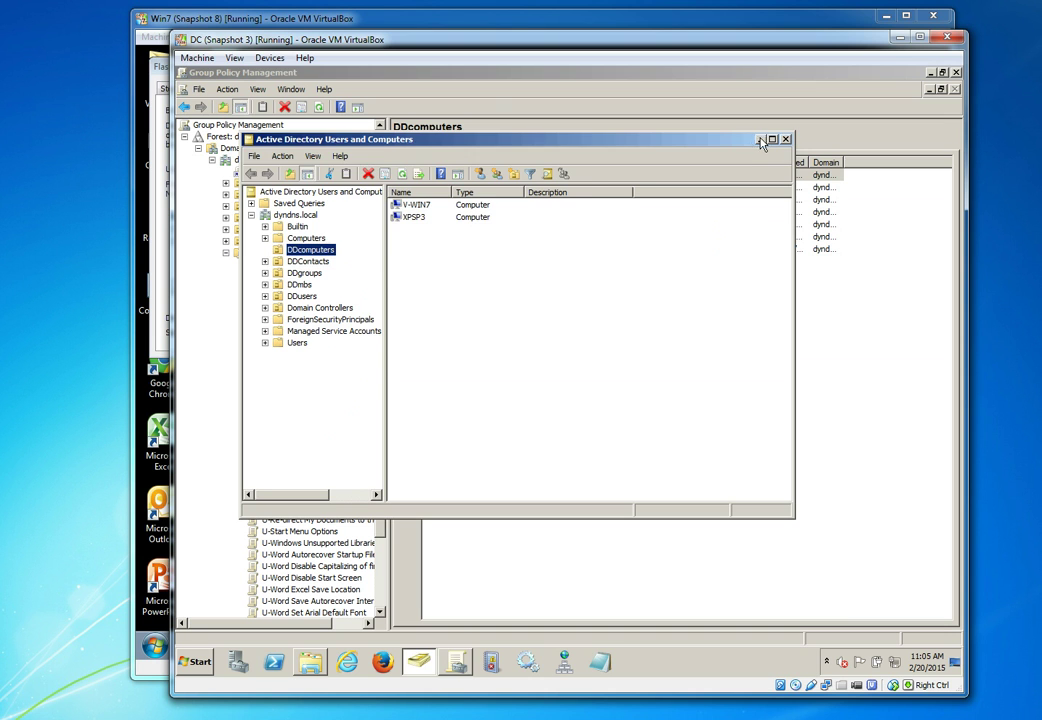
click(615, 118)
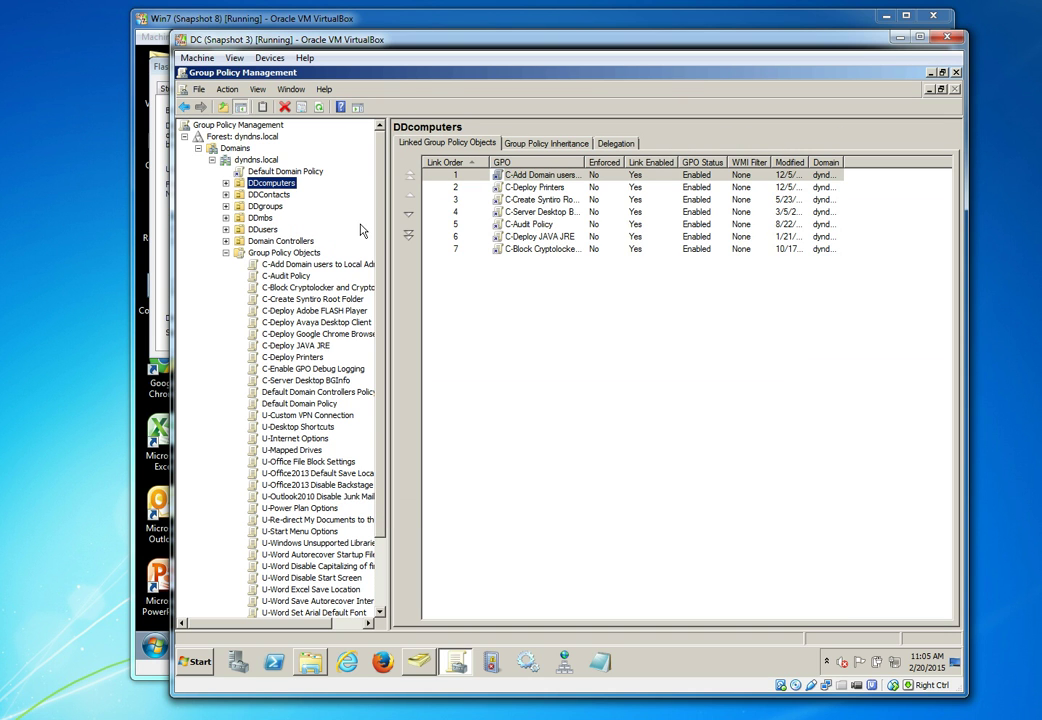
Link the existing C-Deploy Adobe FLASH Player GPO to DDcomputers as link order 8
right_click(261, 185)
click(284, 202)
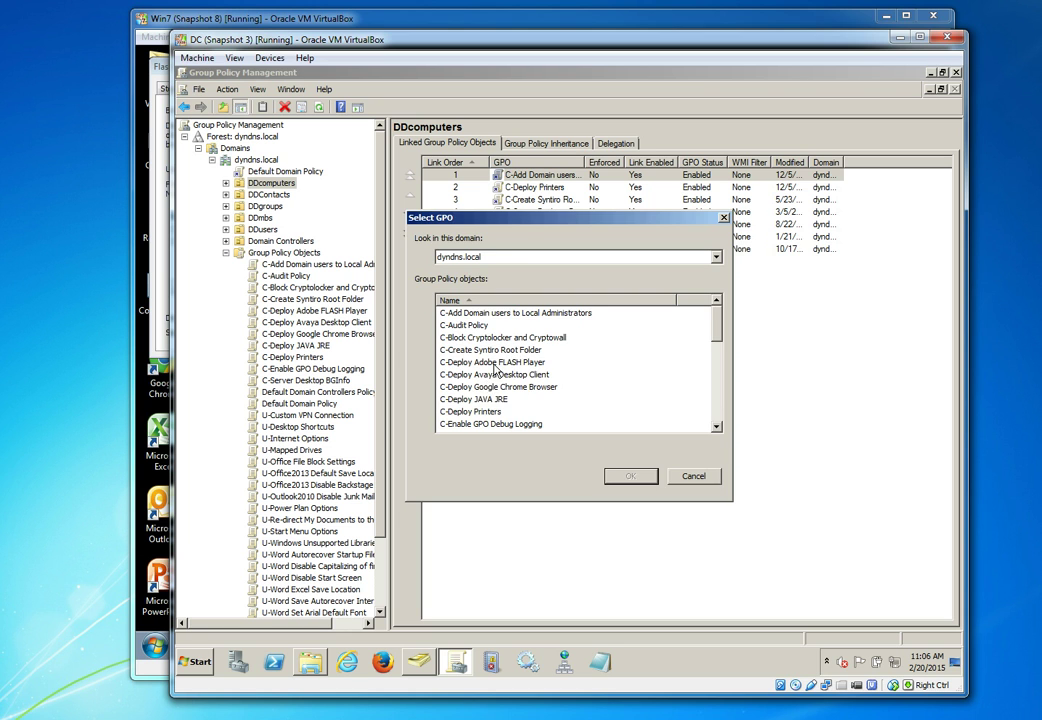
double_click(494, 368)
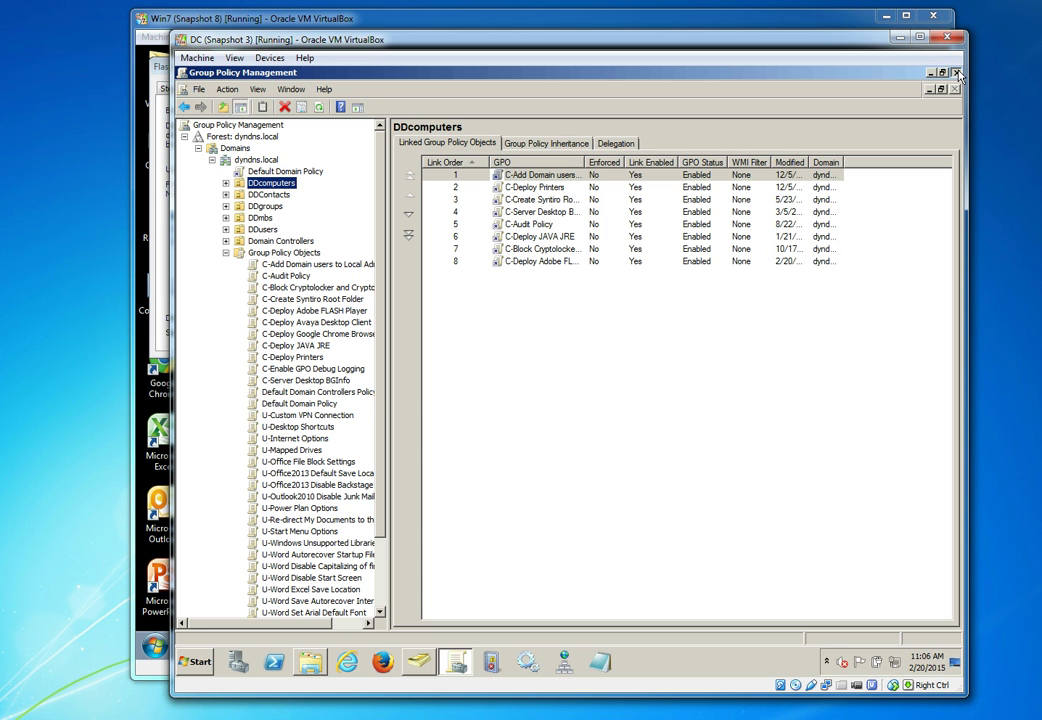
Close Group Policy Management and run gpupdate in a Command Prompt on the domain controller
click(955, 73)
click(195, 661)
click(220, 367)
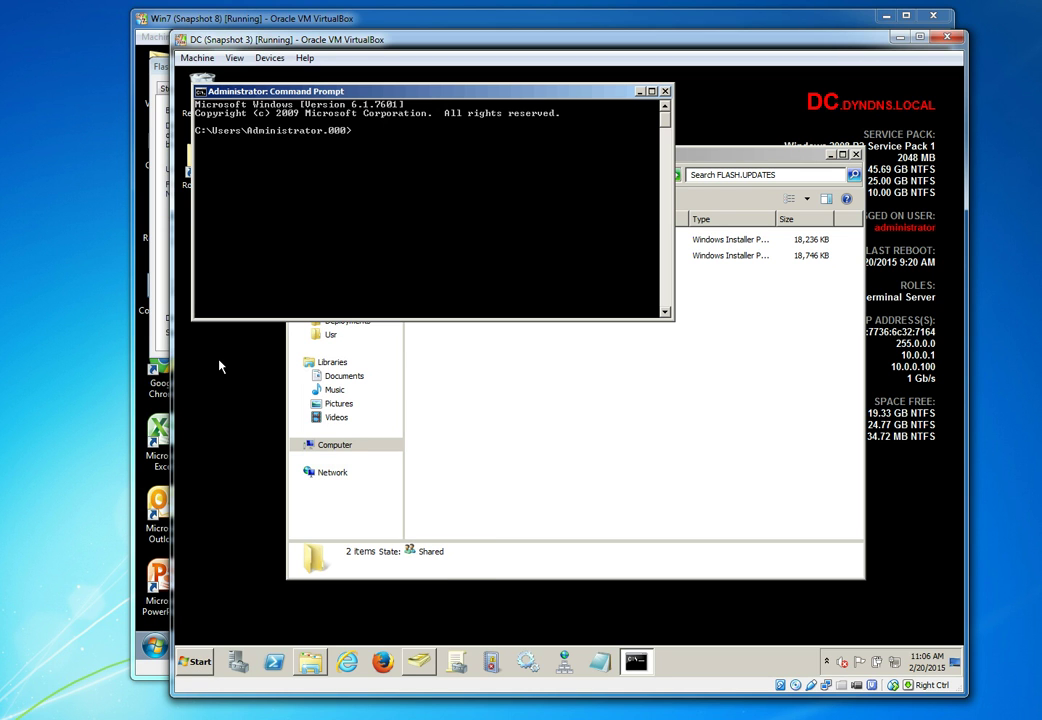
text(gpupdate)
key(Return)
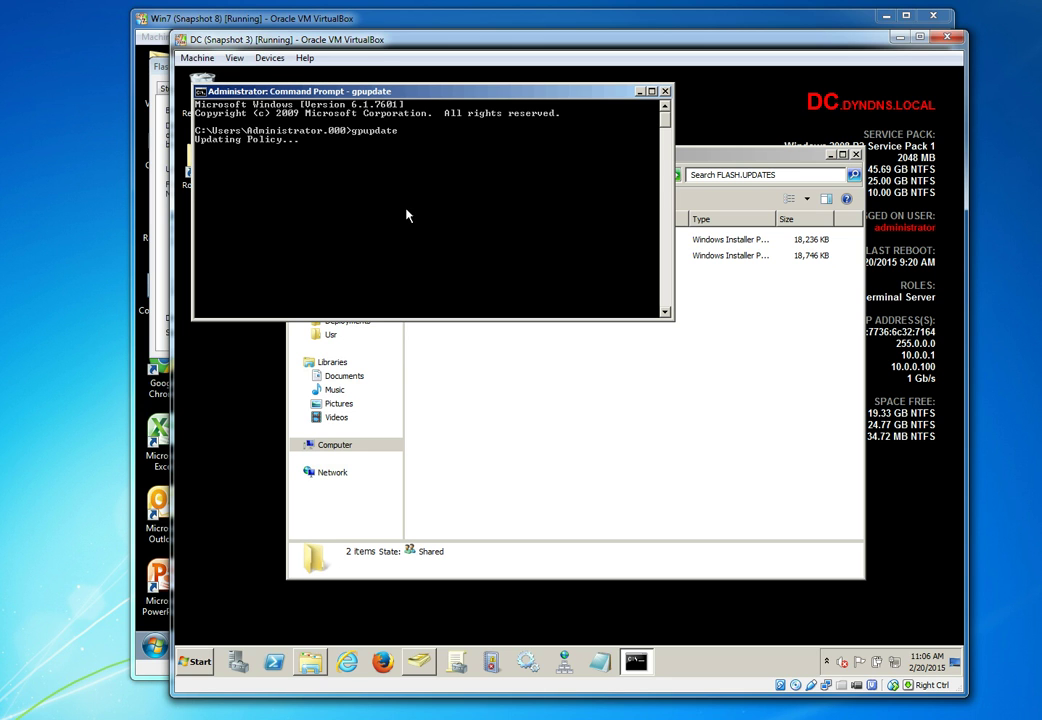
On the Windows 7 workstation, close the FLASH.UPDATES folder, Flash Player settings and Control Panel windows
click(194, 20)
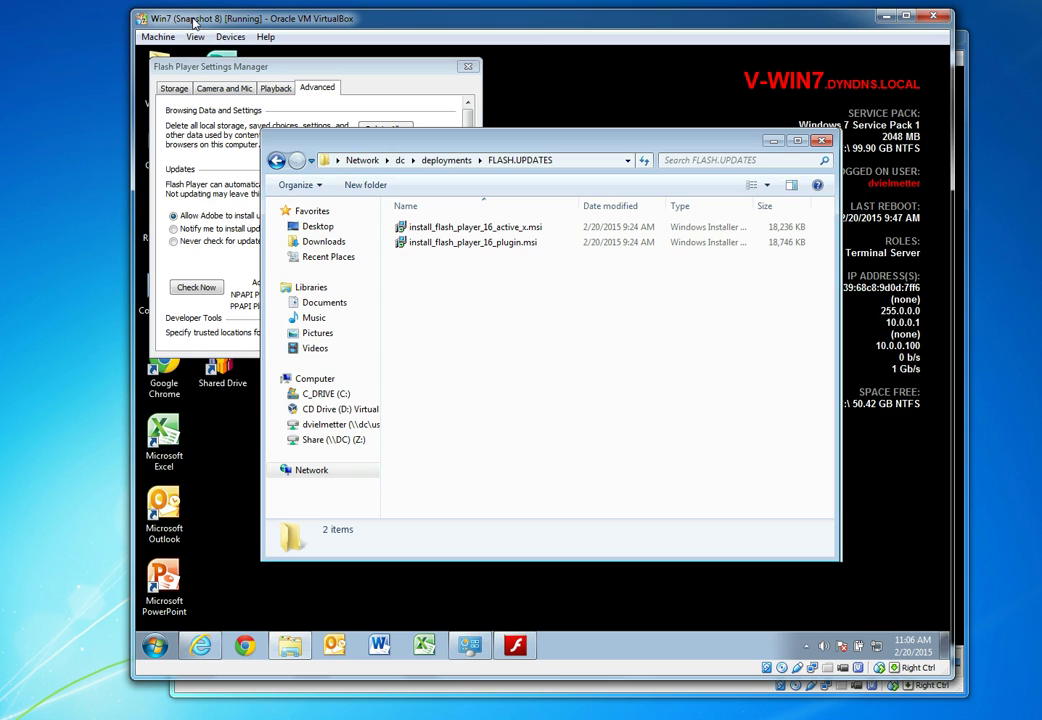
click(821, 141)
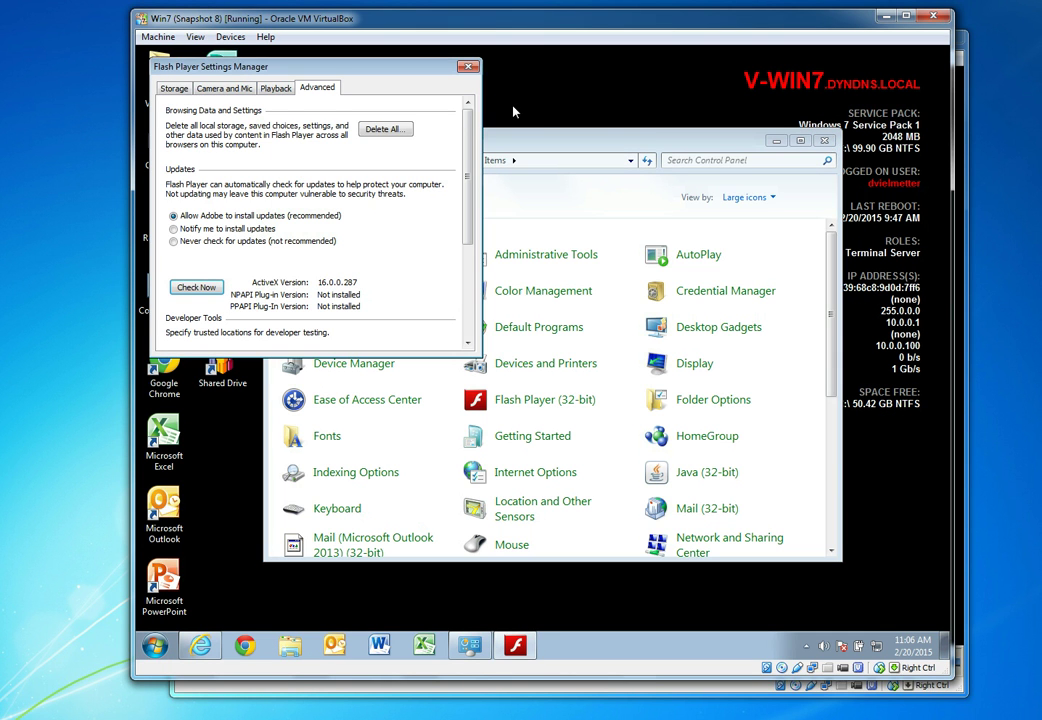
click(467, 67)
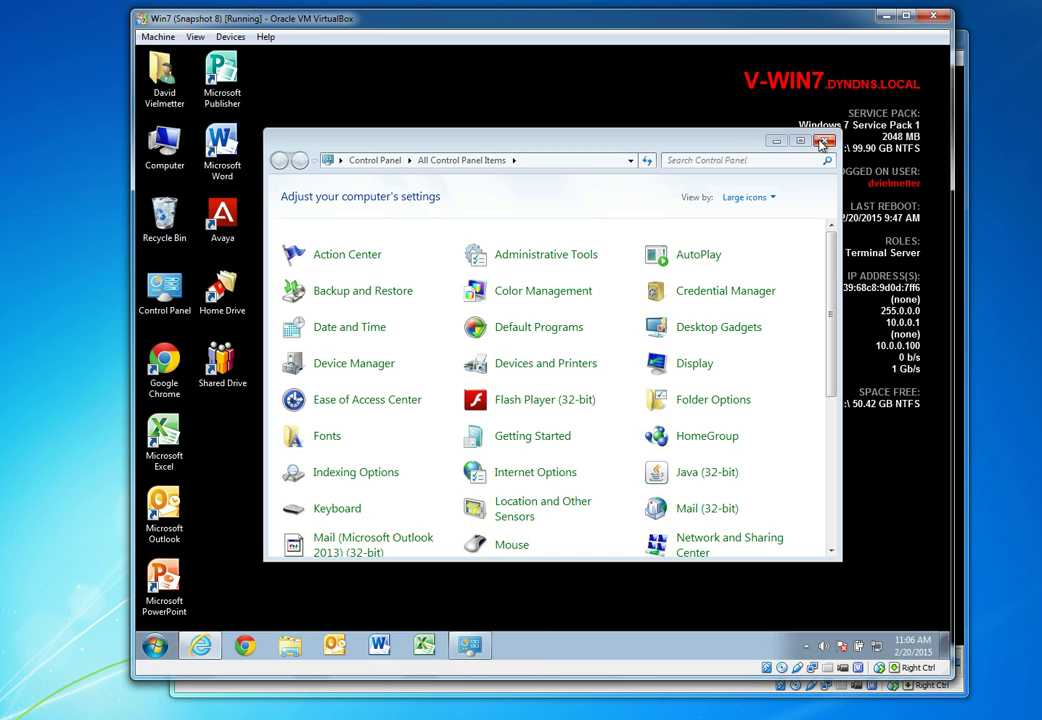
click(821, 143)
Launch cmd from the Run dialog and run gpupdate /force
click(152, 650)
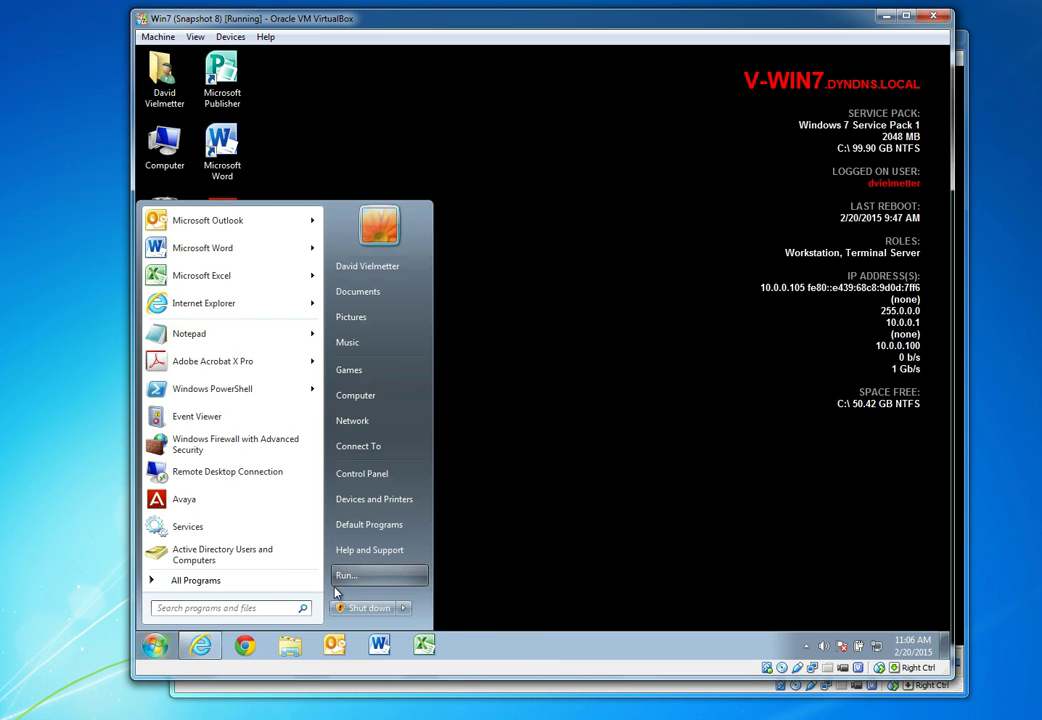
click(340, 578)
text(cmd)
key(Return)
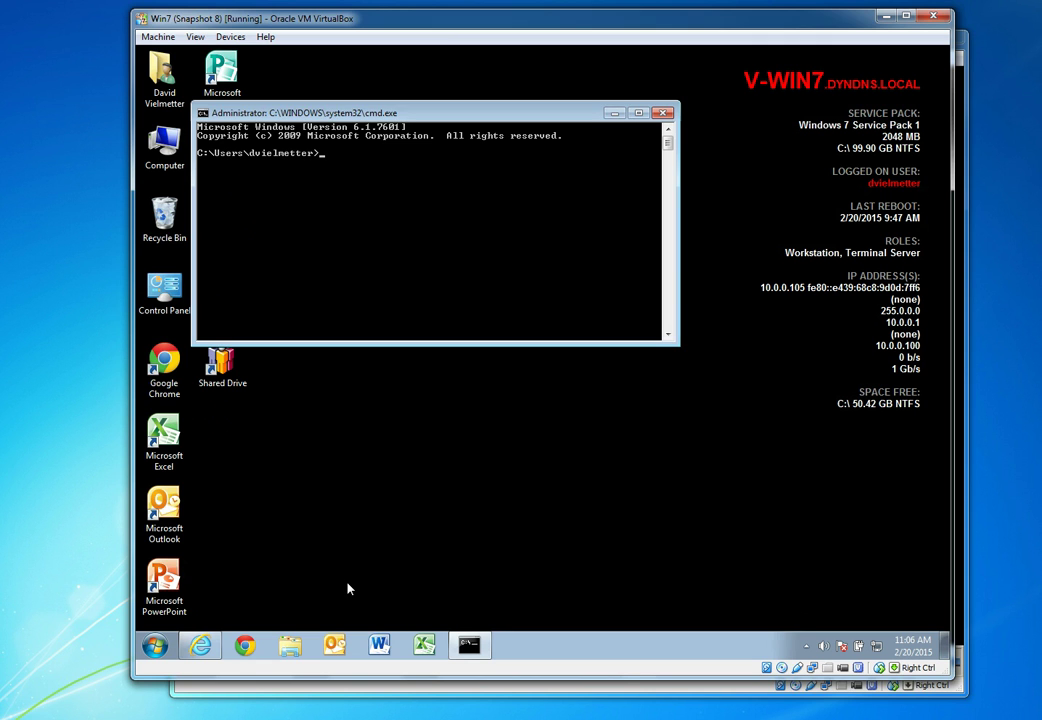
text(gpupdate /fo)
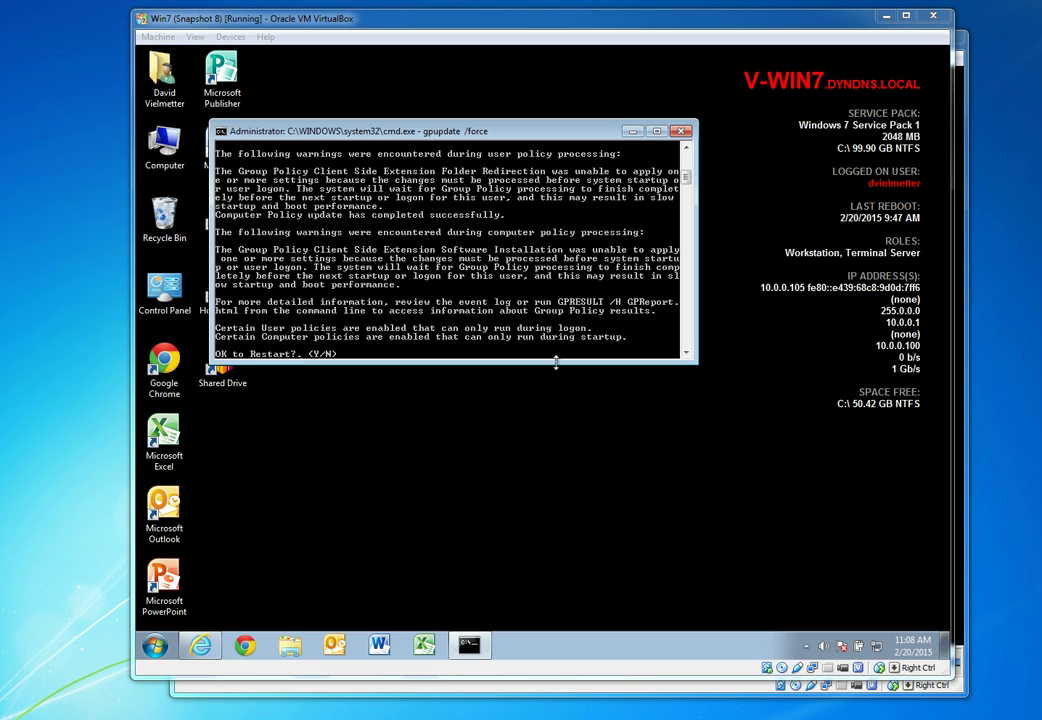
Answer Y at the Command Prompt to restart the workstation
click(507, 314)
text(y)
key(Return)
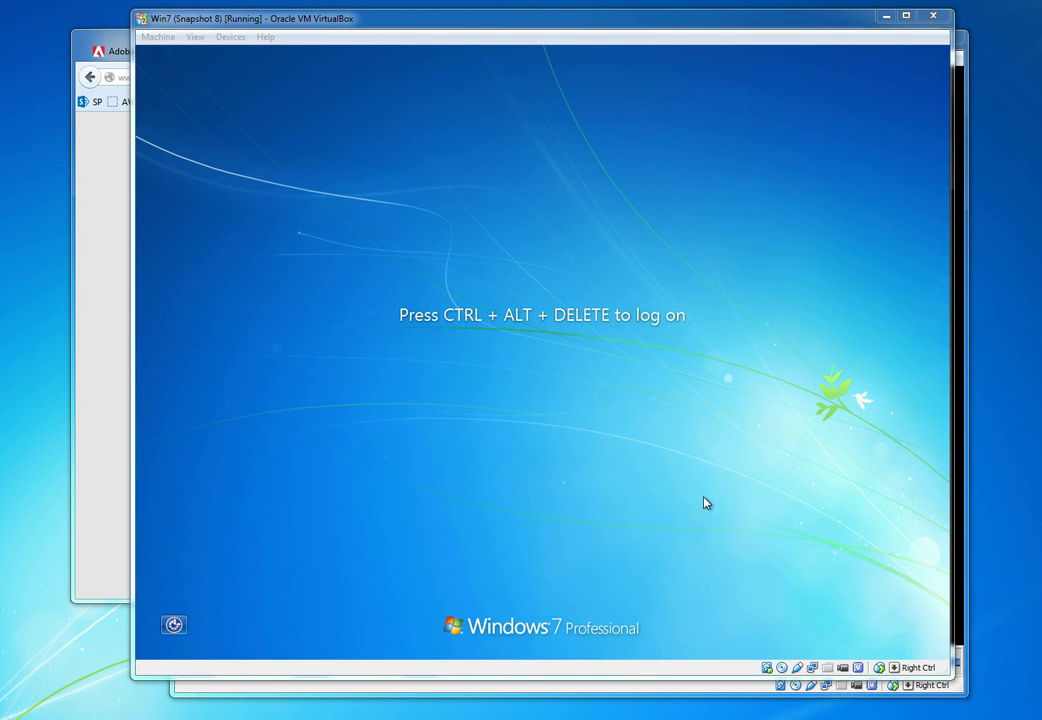
After the reboot, press Ctrl+Alt+Delete and sign in with the domain account password
click(712, 496)
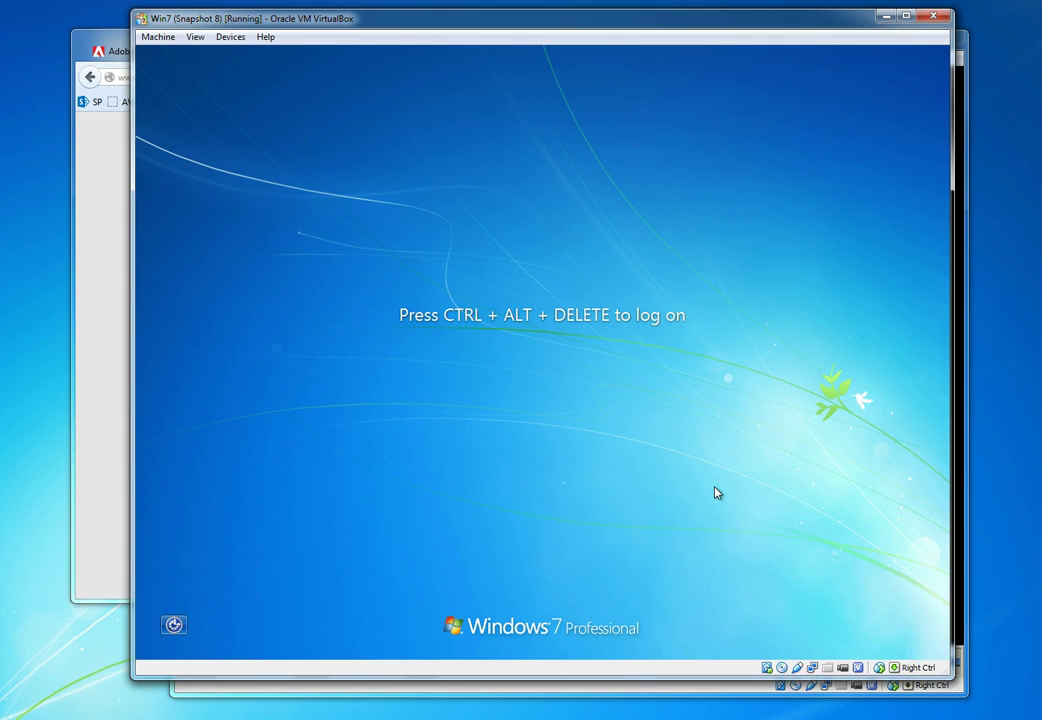
key(ctrl+alt+Delete)
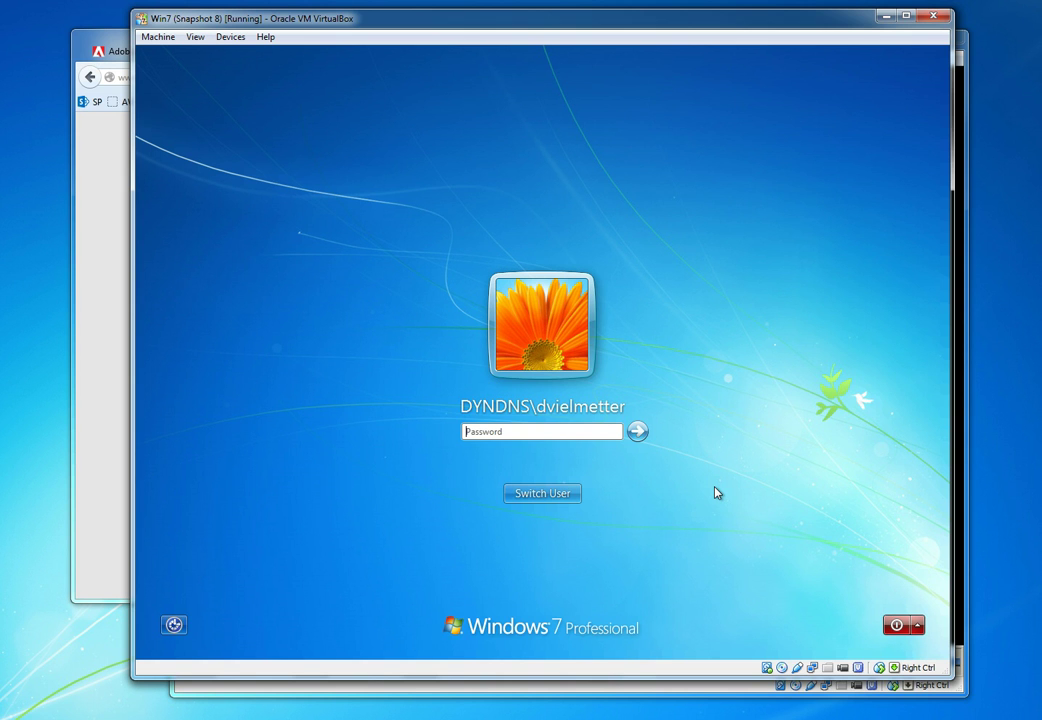
text(******)
key(Return)
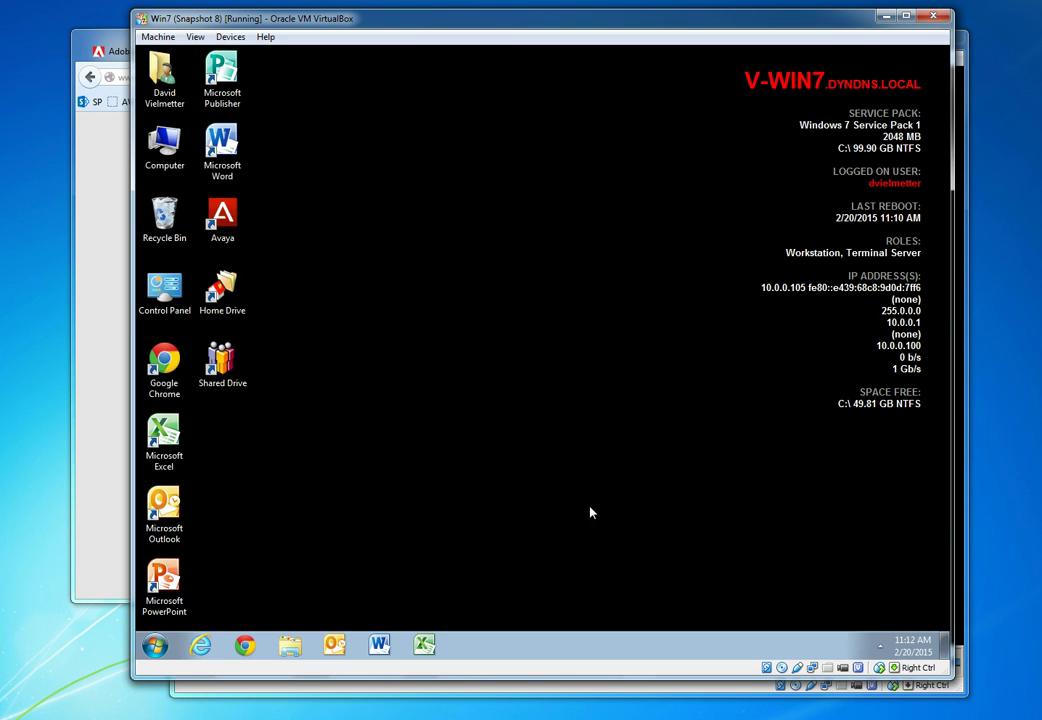
Open Flash Player settings from Control Panel and check the Advanced tab version reads 16.0.0.305
click(155, 645)
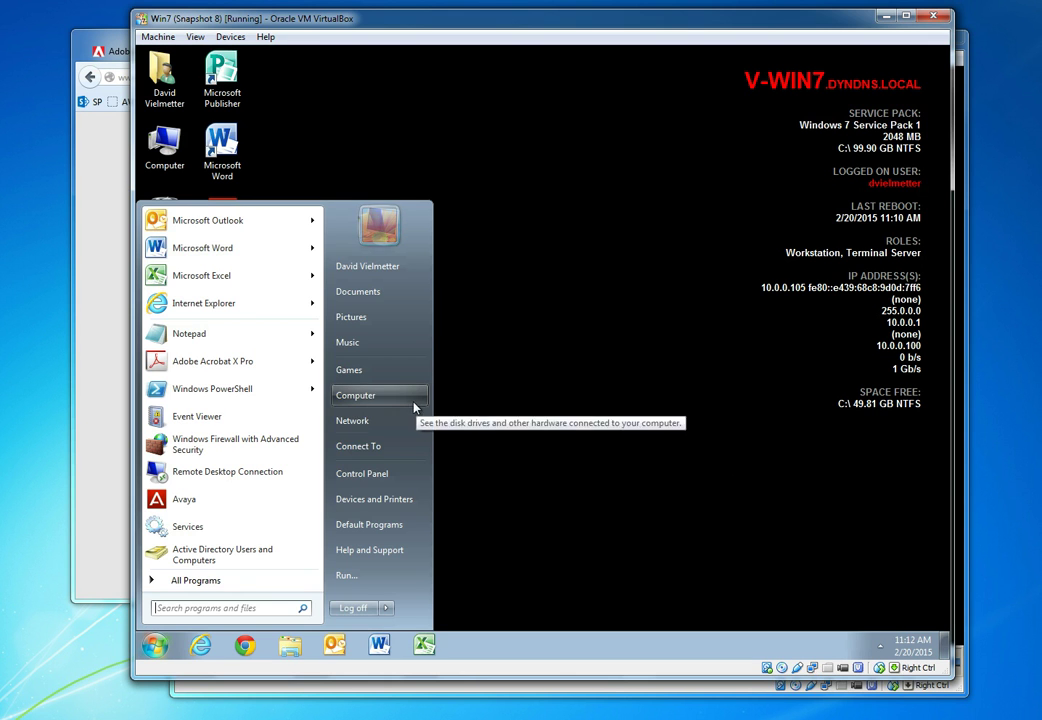
click(385, 476)
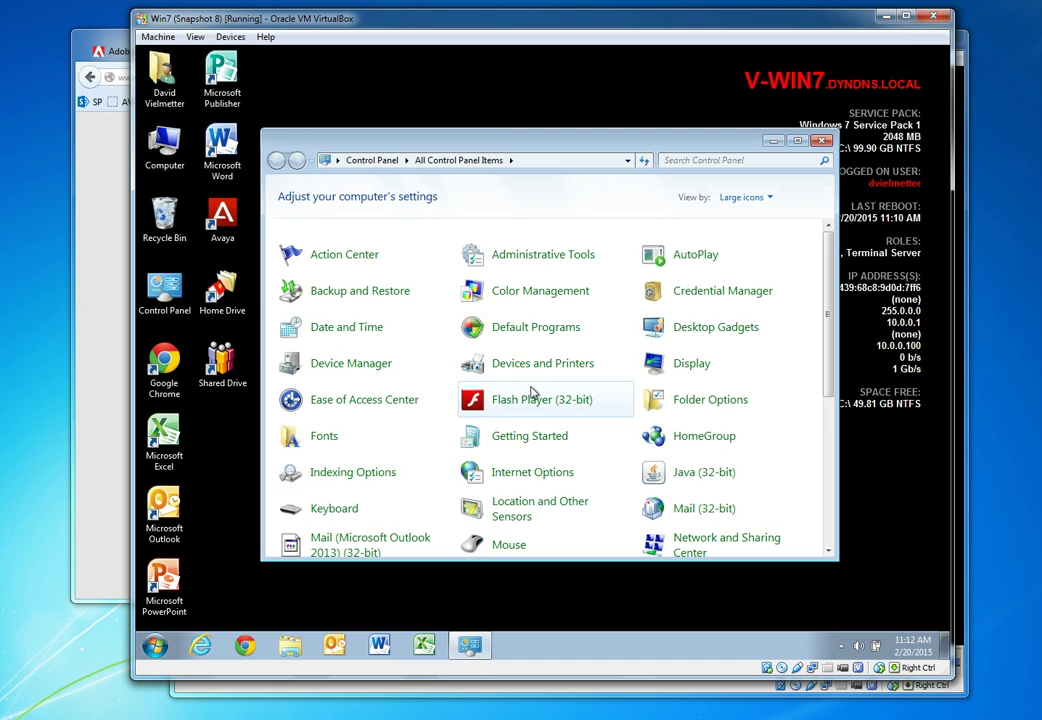
click(533, 397)
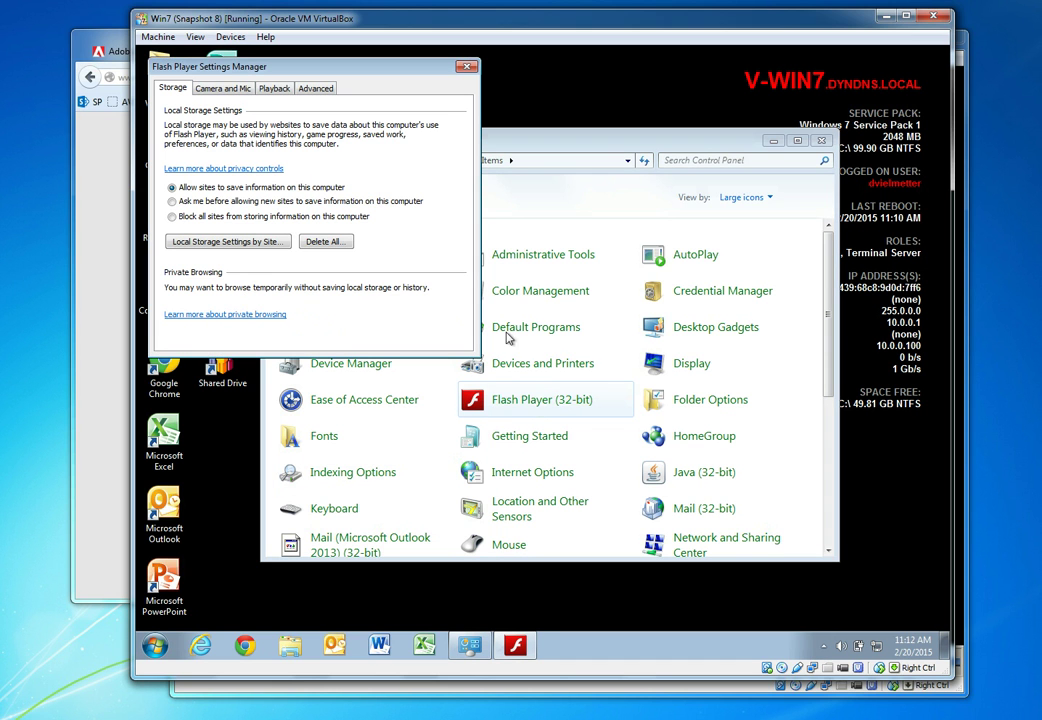
click(314, 89)
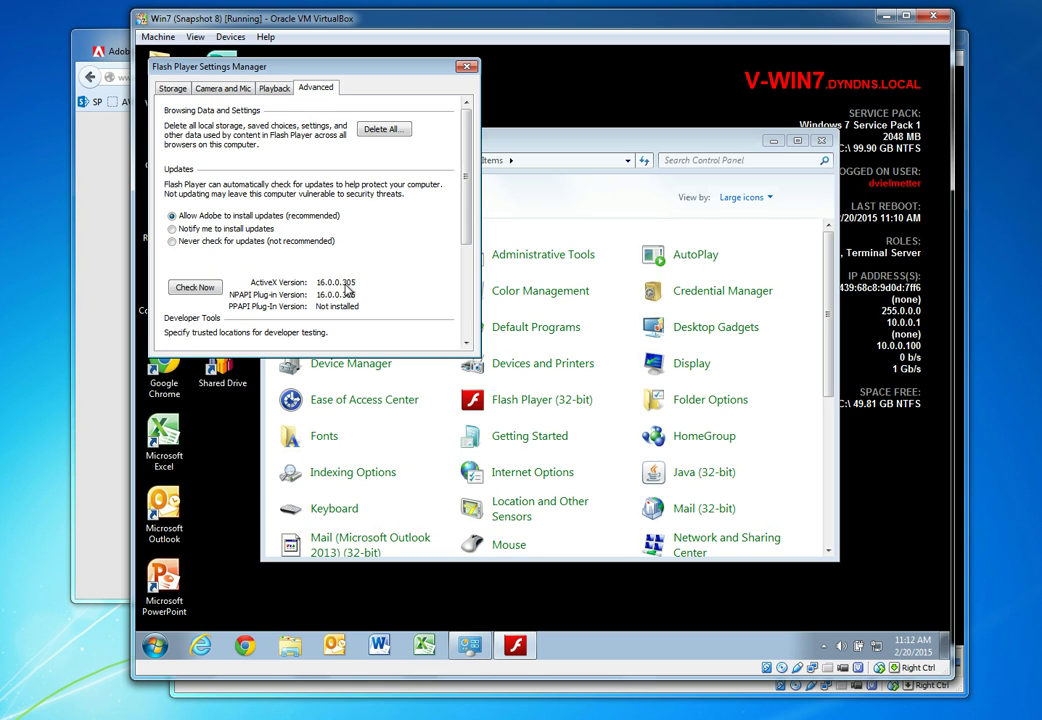
In Firefox, highlight the 305 build number, view the Adobe Security Bulletin, then minimize the browser
click(86, 367)
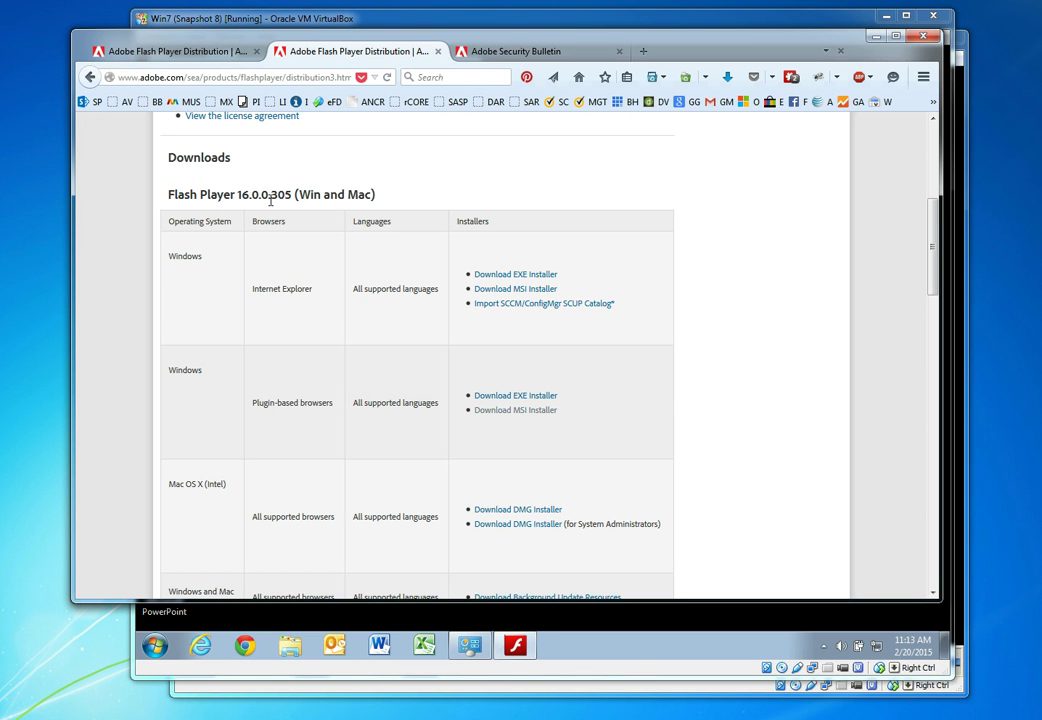
drag(270, 195, 295, 195)
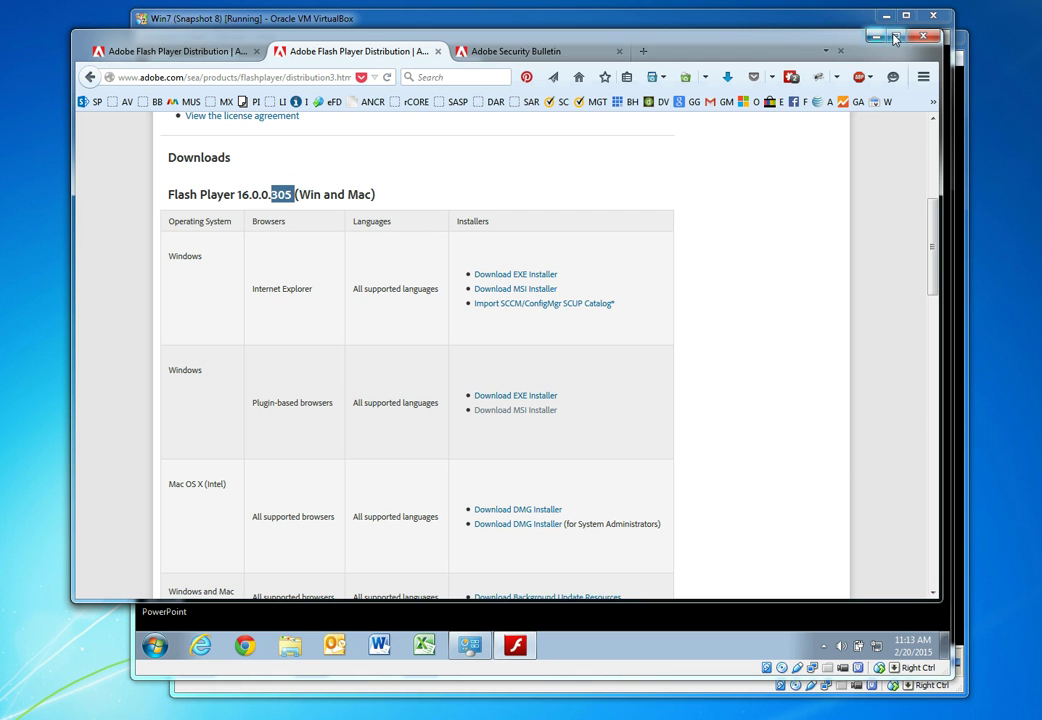
click(515, 55)
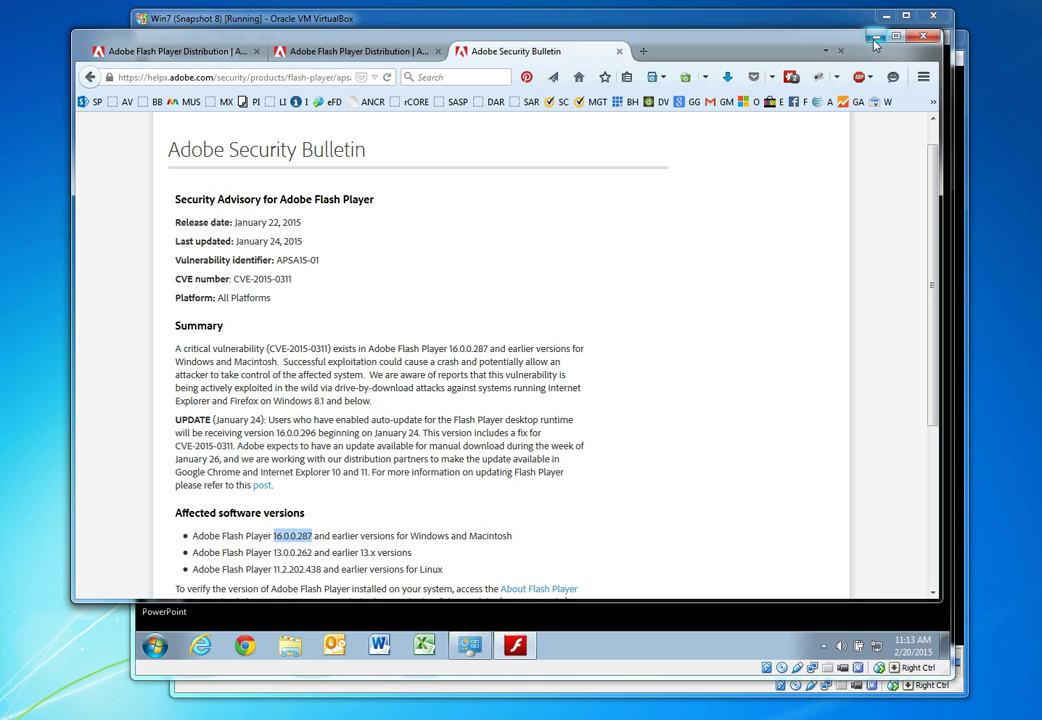
click(875, 38)
Close Flash Player Settings Manager and bring Control Panel's All Control Panel Items back up
click(466, 67)
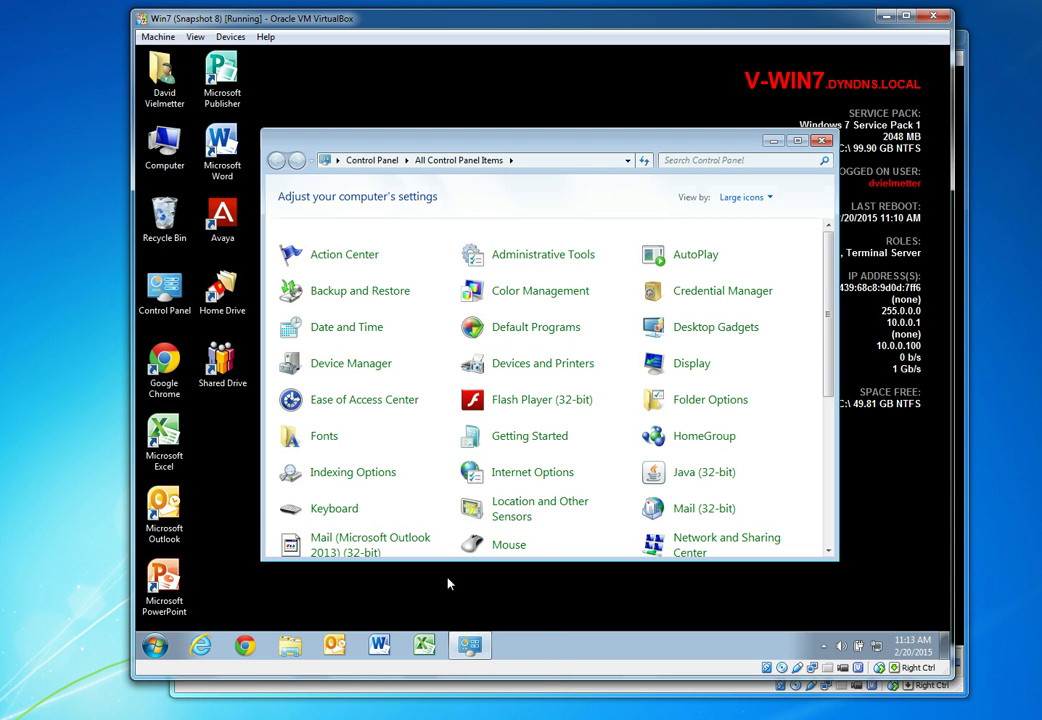
click(155, 645)
click(405, 474)
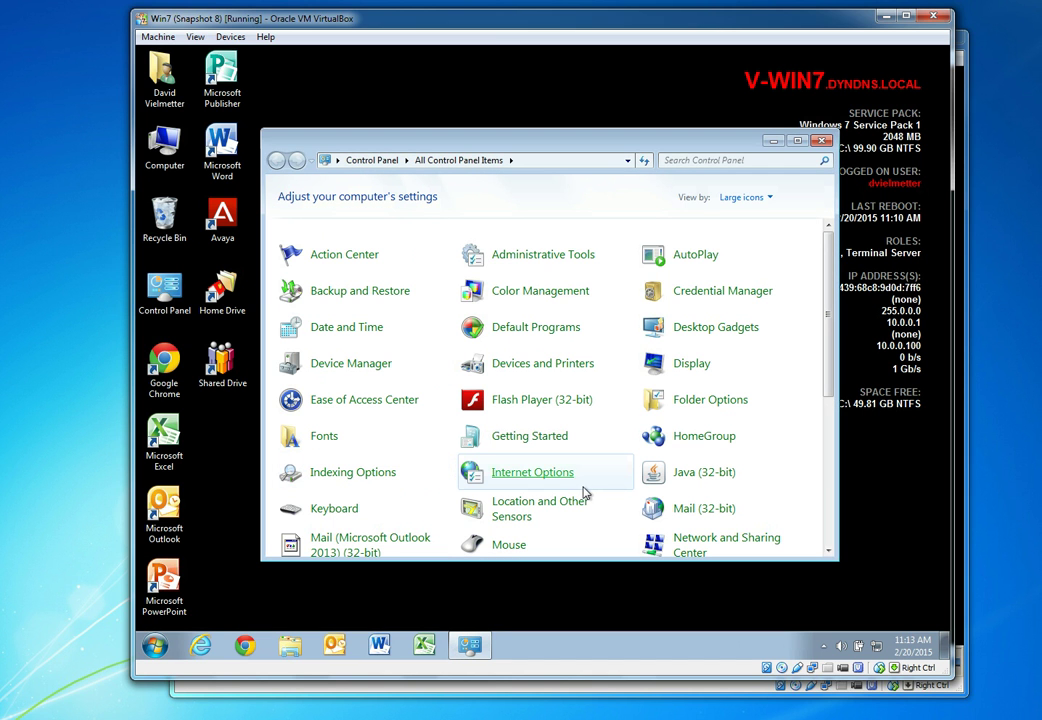